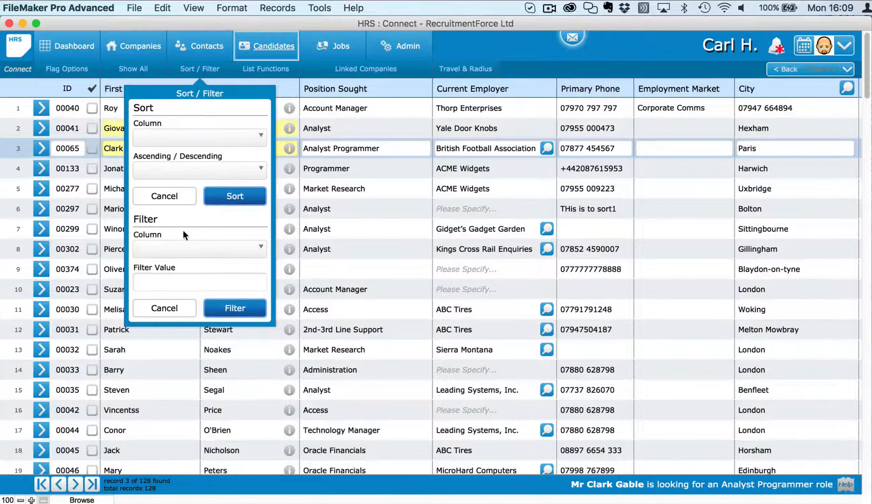
{"action": "left_click", "coordinate": [196, 249]}
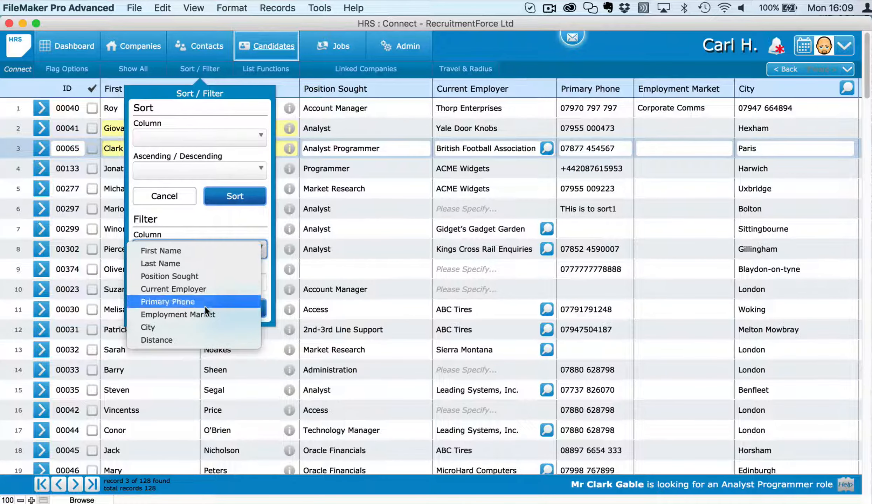
{"action": "left_click", "coordinate": [199, 222]}
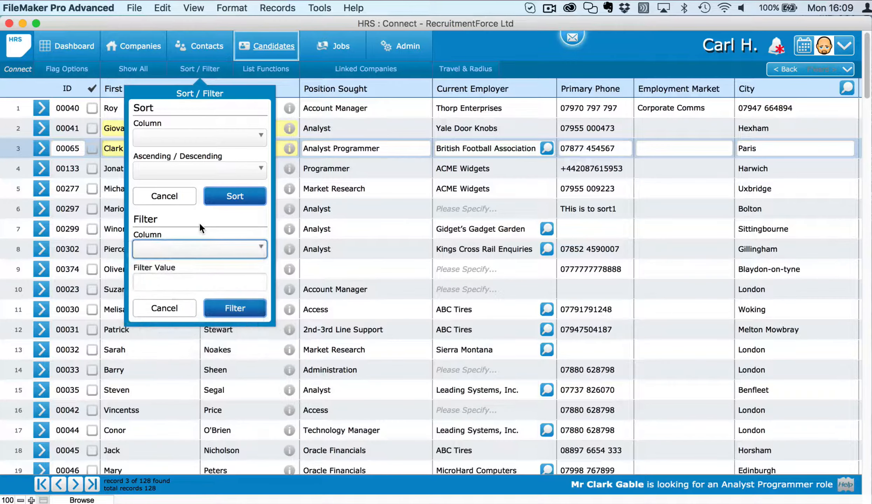
{"action": "left_click", "coordinate": [335, 265]}
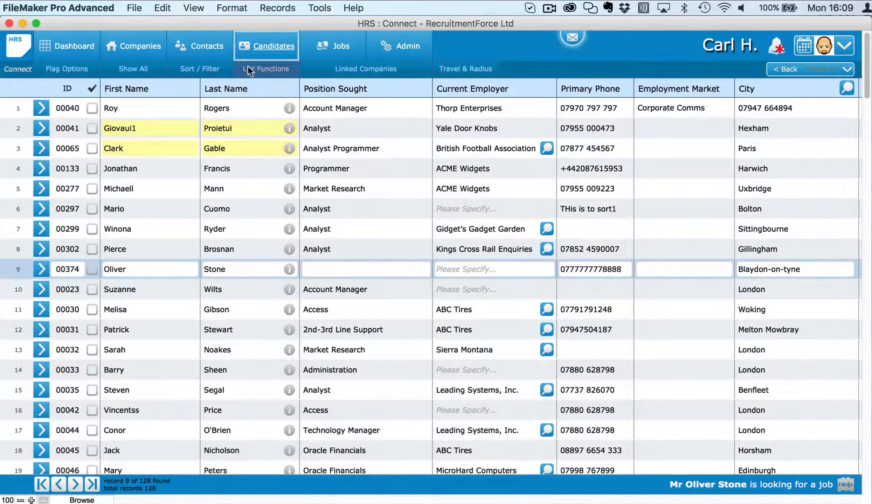
Open the blank find form for candidates.
{"action": "left_click", "coordinate": [256, 50]}
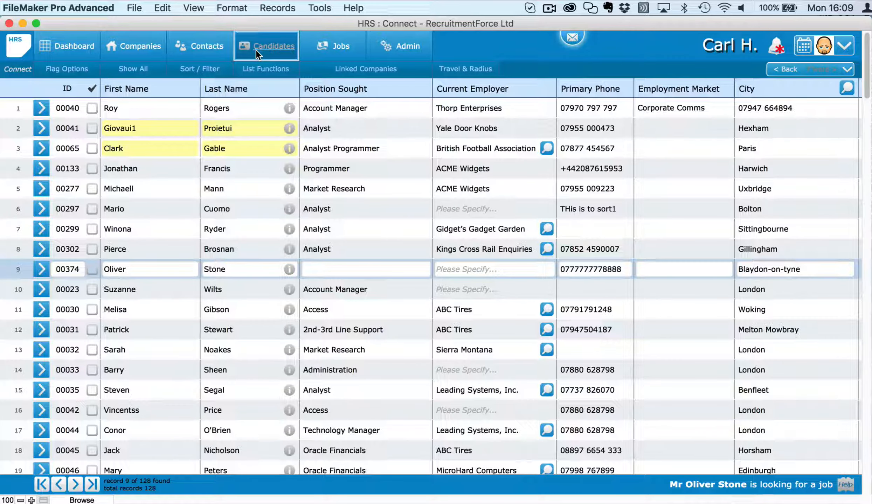
{"action": "left_click", "coordinate": [255, 50]}
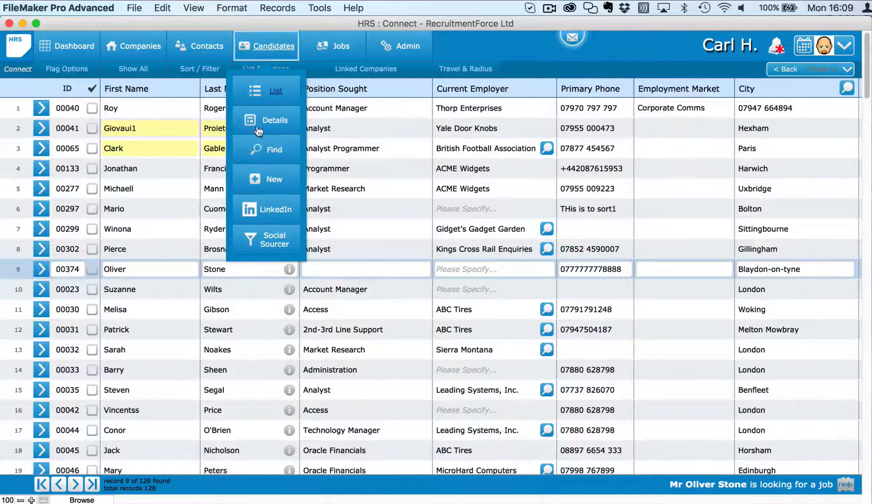
{"action": "left_click", "coordinate": [263, 150]}
{"action": "left_click", "coordinate": [299, 231]}
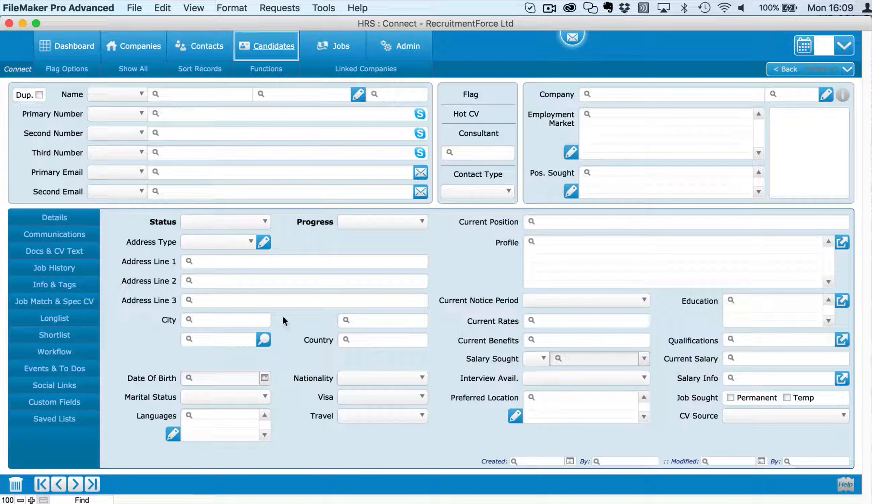
Examine the searchable fields in sections such as Communications, Docs & CV Text, Info & Tags, Workflow and Custom Fields, ending on Details.
{"action": "left_click", "coordinate": [72, 231]}
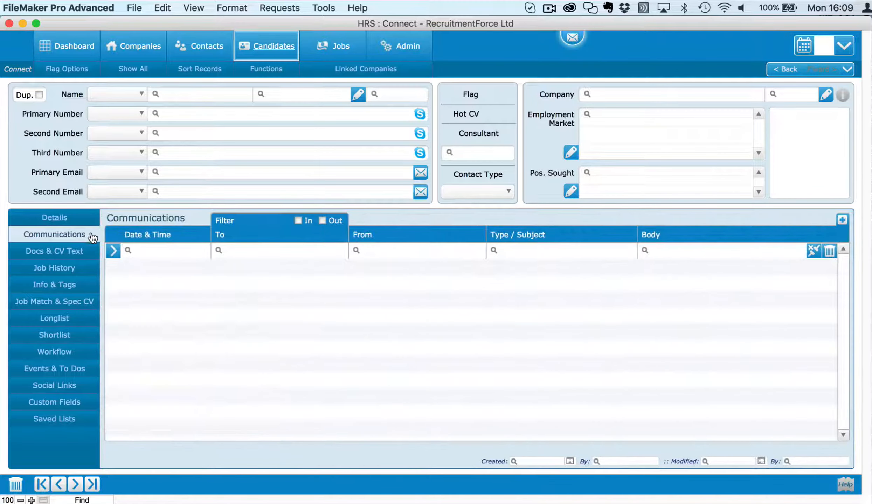
{"action": "left_click", "coordinate": [79, 252]}
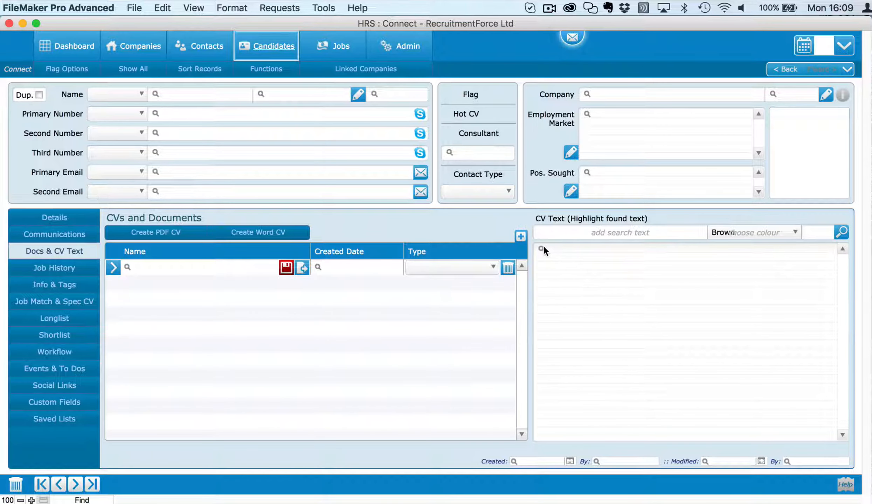
{"action": "left_click", "coordinate": [68, 268]}
{"action": "left_click", "coordinate": [70, 286]}
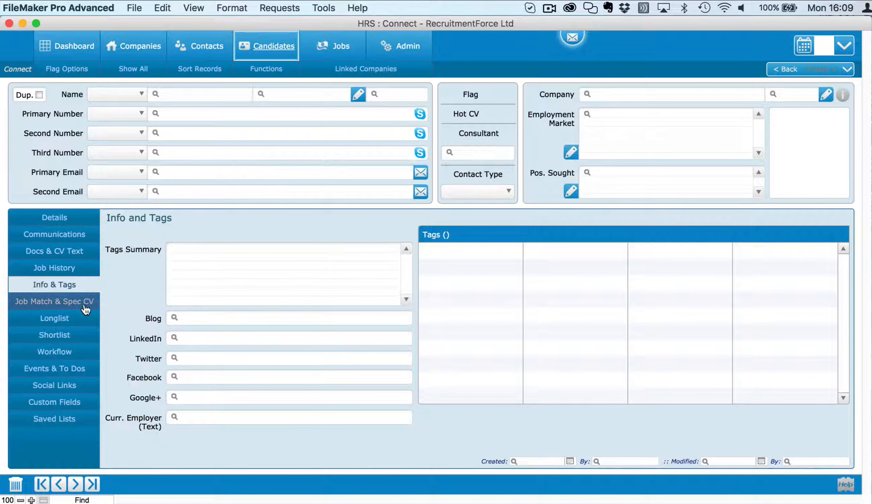
{"action": "left_click", "coordinate": [69, 357]}
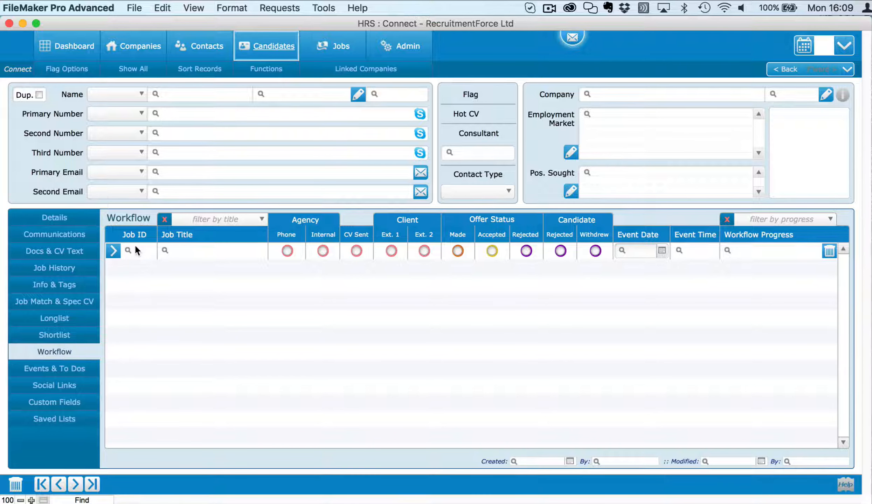
{"action": "left_click", "coordinate": [74, 406]}
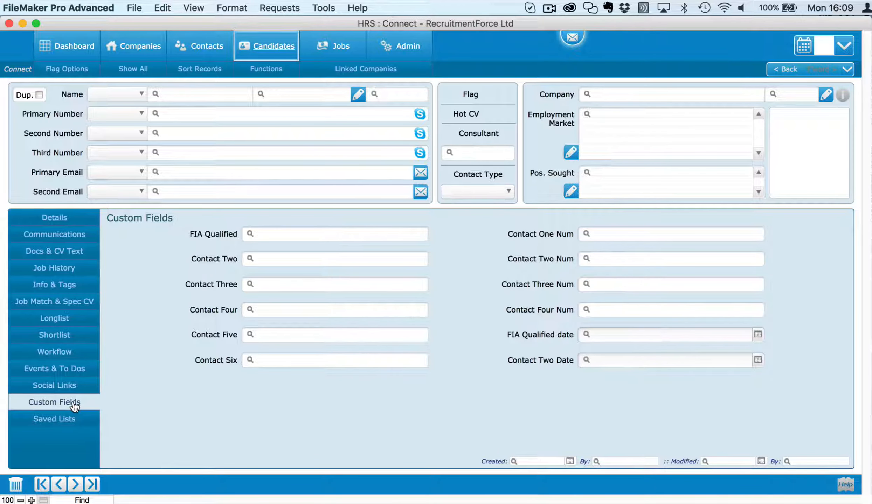
{"action": "left_click", "coordinate": [66, 219]}
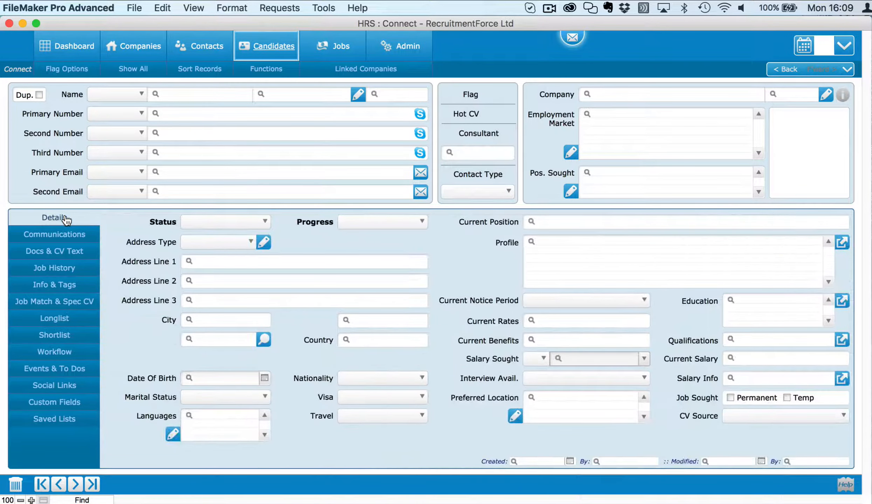
Find candidates with status Available and language English, and show the found records as a list.
{"action": "left_click", "coordinate": [233, 222]}
{"action": "left_click", "coordinate": [247, 222]}
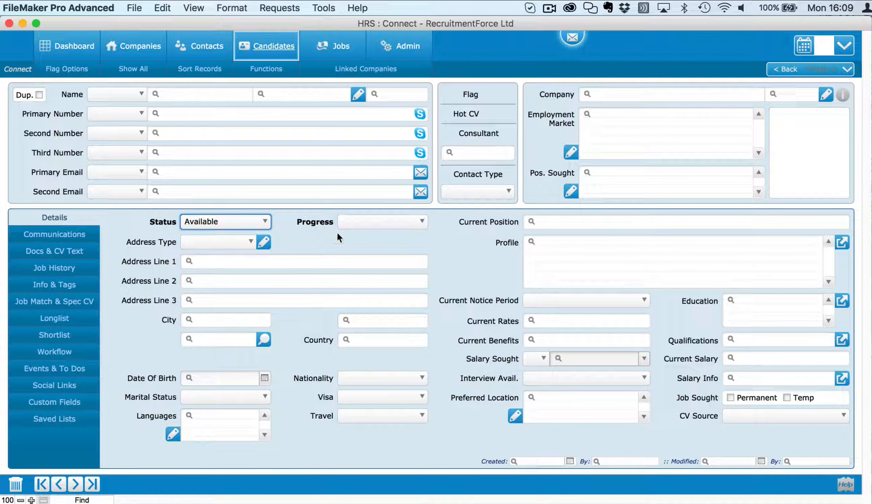
{"action": "left_click", "coordinate": [227, 424]}
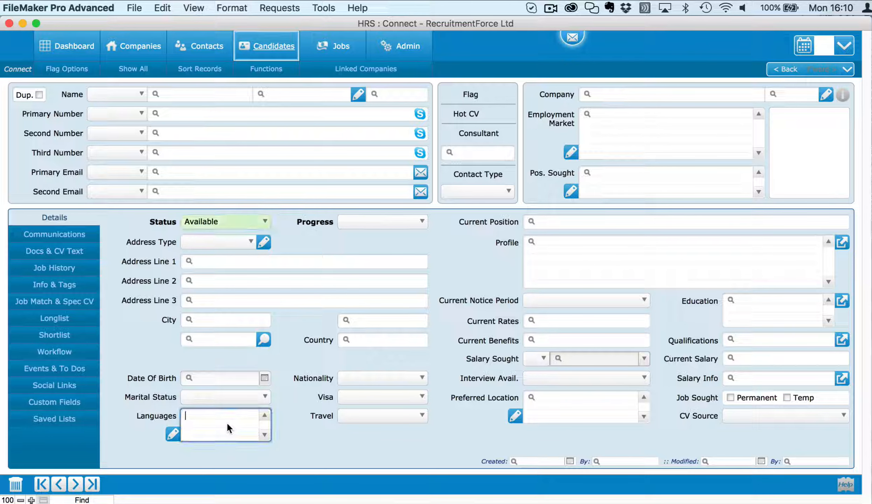
{"action": "type", "text": "Englisg"}
{"action": "key", "text": "BackSpace"}
{"action": "key", "text": "Return"}
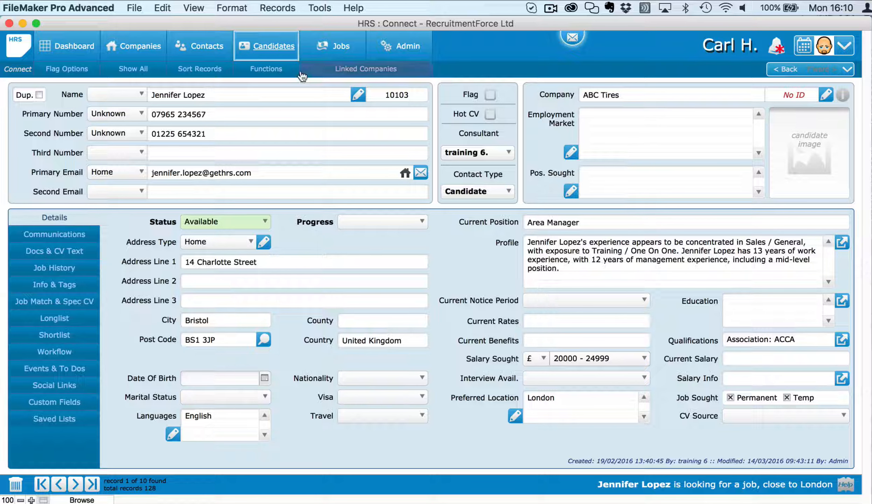
{"action": "left_click", "coordinate": [282, 50]}
{"action": "left_click", "coordinate": [276, 89]}
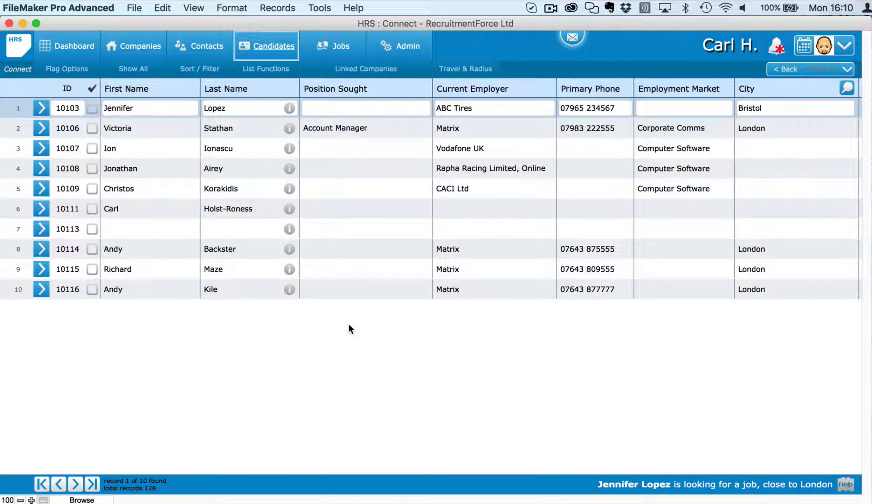
Run a find directly in the candidate list for account manager as the position sought.
{"action": "key", "text": "super+f"}
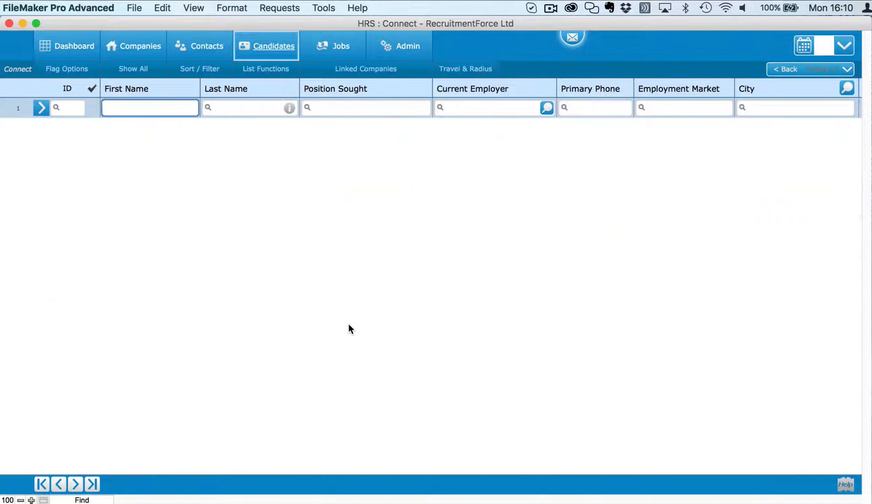
{"action": "left_click", "coordinate": [327, 108]}
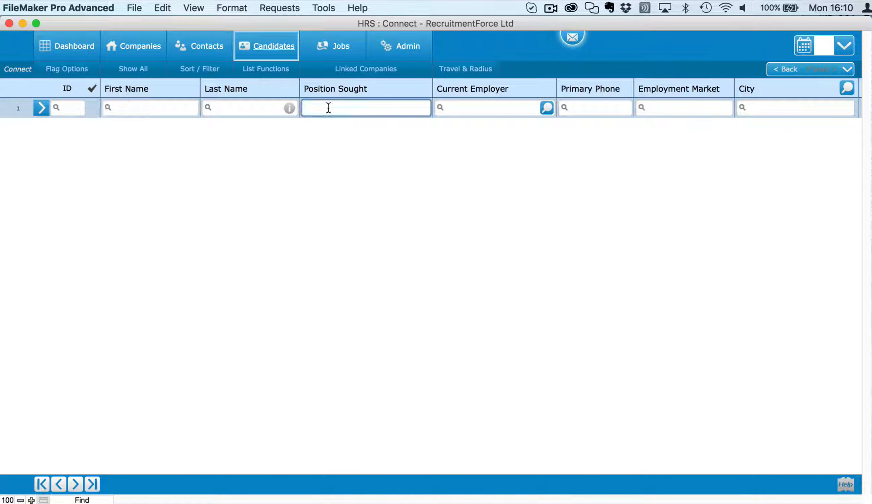
{"action": "type", "text": "account manager"}
{"action": "key", "text": "Return"}
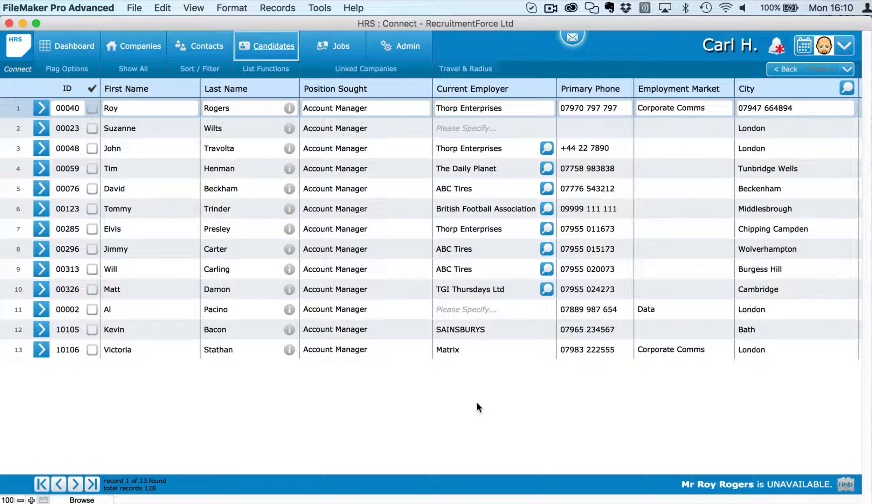
Start another candidate find request and switch it to the list layout.
{"action": "left_click", "coordinate": [284, 43]}
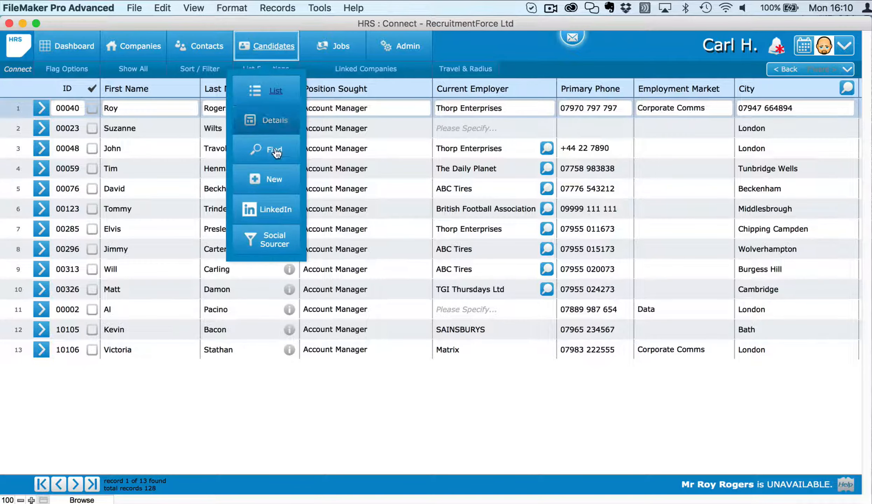
{"action": "left_click", "coordinate": [279, 151]}
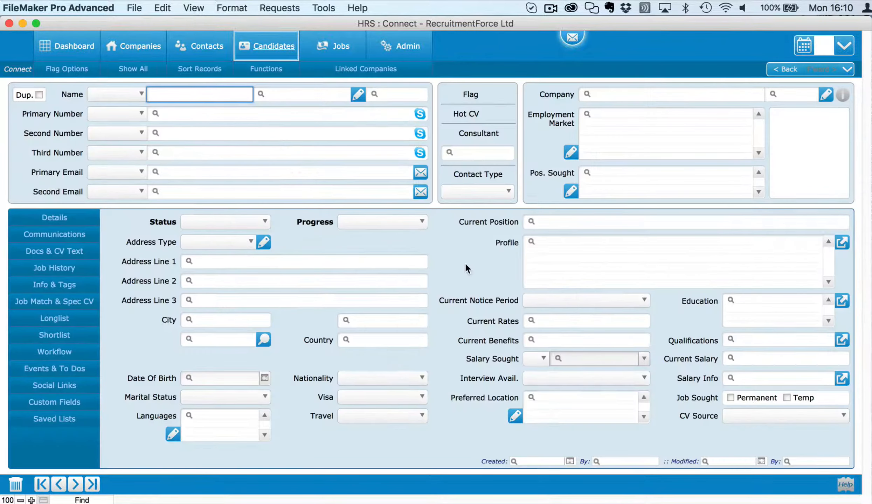
{"action": "left_click", "coordinate": [282, 45]}
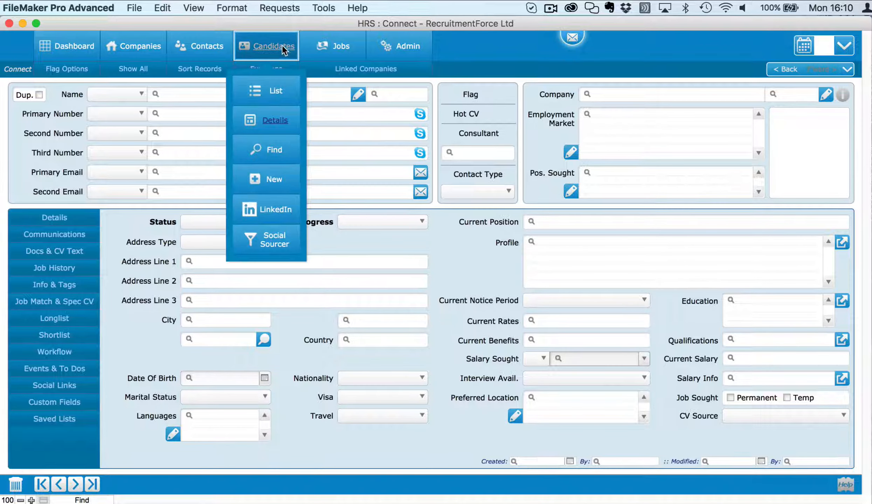
{"action": "left_click", "coordinate": [288, 96]}
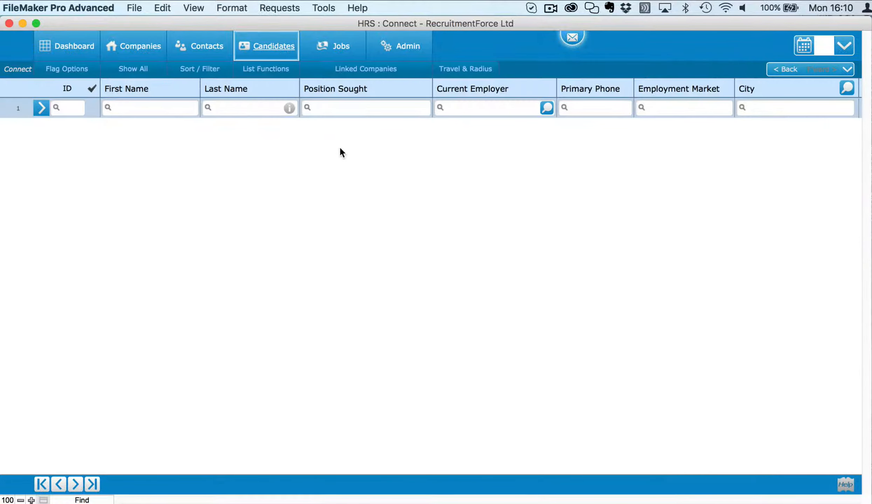
{"action": "left_click", "coordinate": [284, 8]}
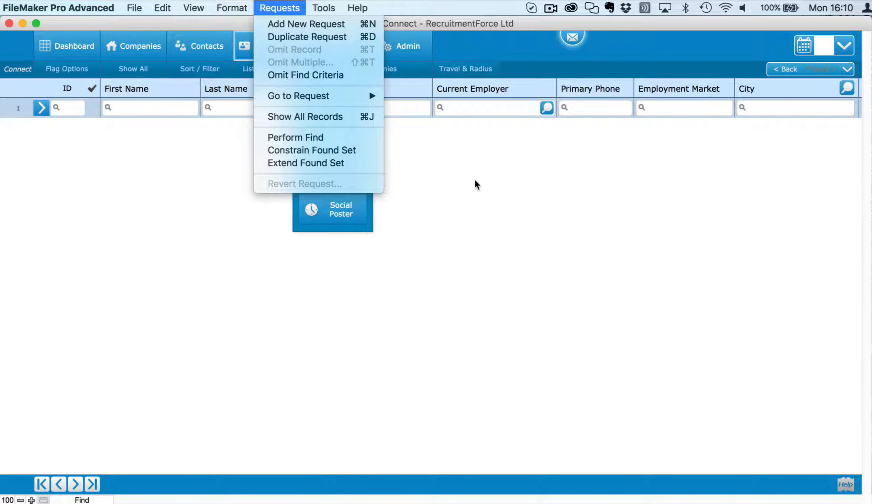
{"action": "left_click", "coordinate": [429, 182]}
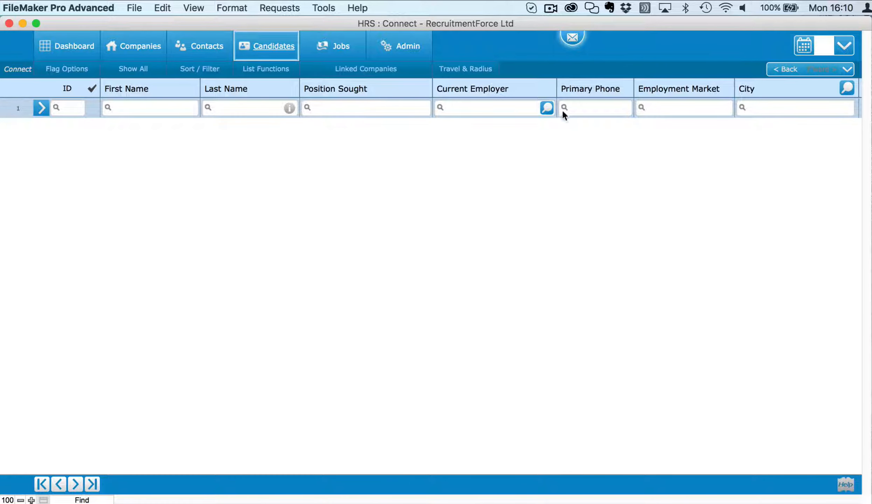
Enter london as the city criterion and constrain the current found set with it.
{"action": "left_click", "coordinate": [766, 109]}
{"action": "type", "text": "londo"}
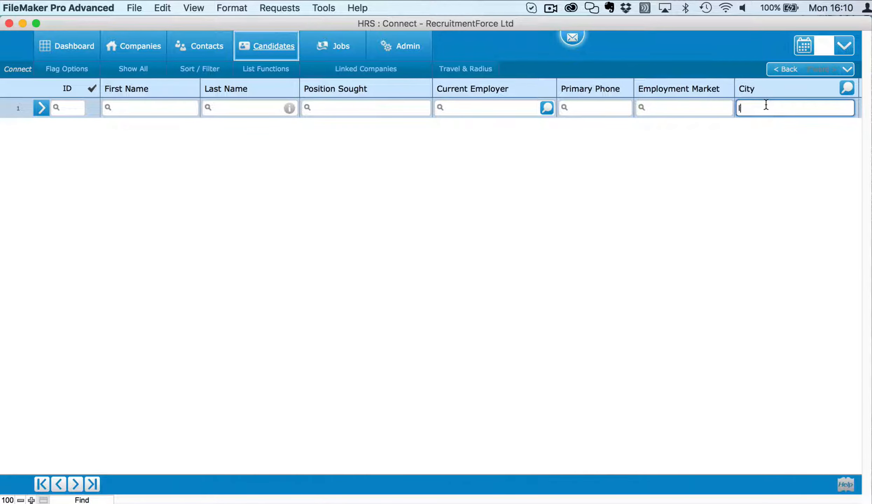
{"action": "type", "text": "n"}
{"action": "left_click", "coordinate": [757, 176]}
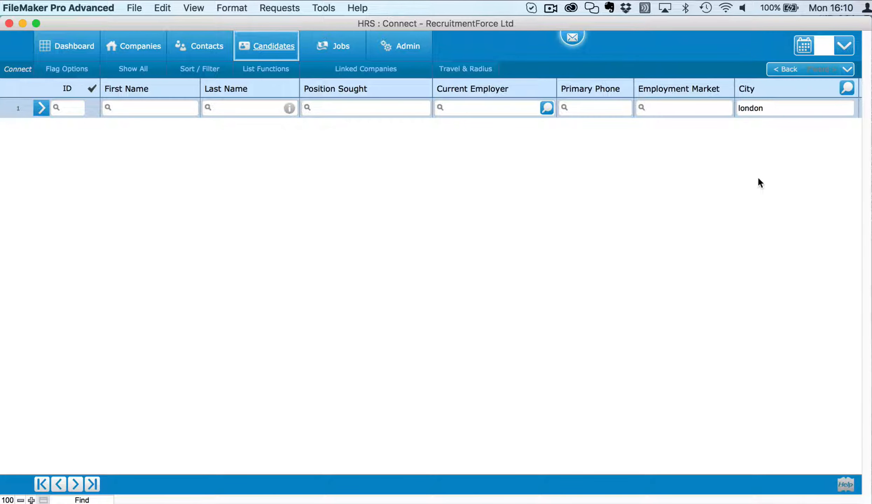
{"action": "mouse_move", "coordinate": [263, 44]}
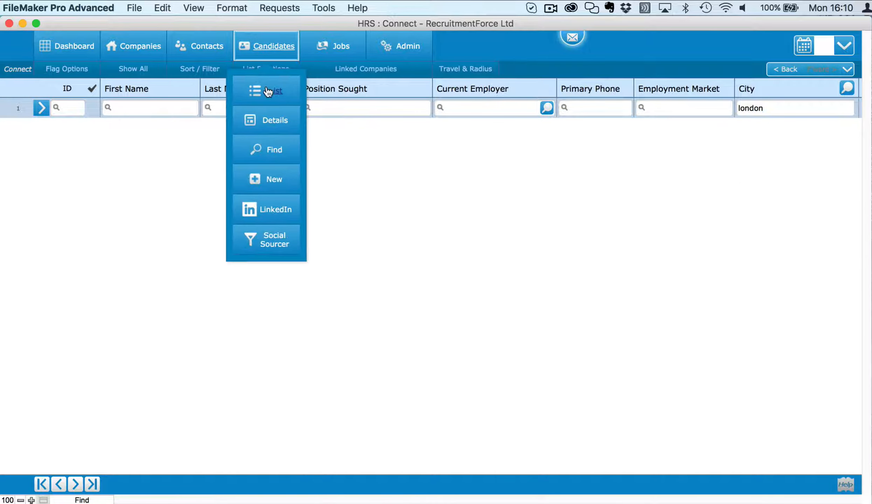
{"action": "left_click", "coordinate": [275, 44]}
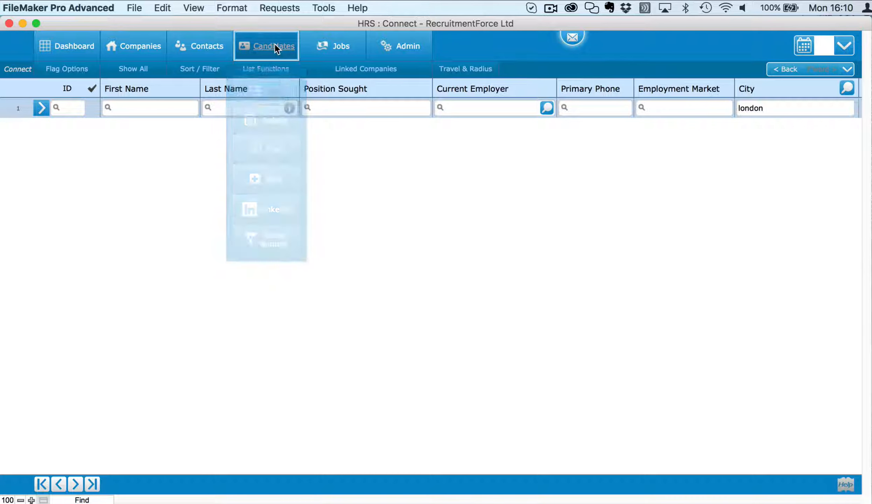
{"action": "left_click", "coordinate": [279, 7]}
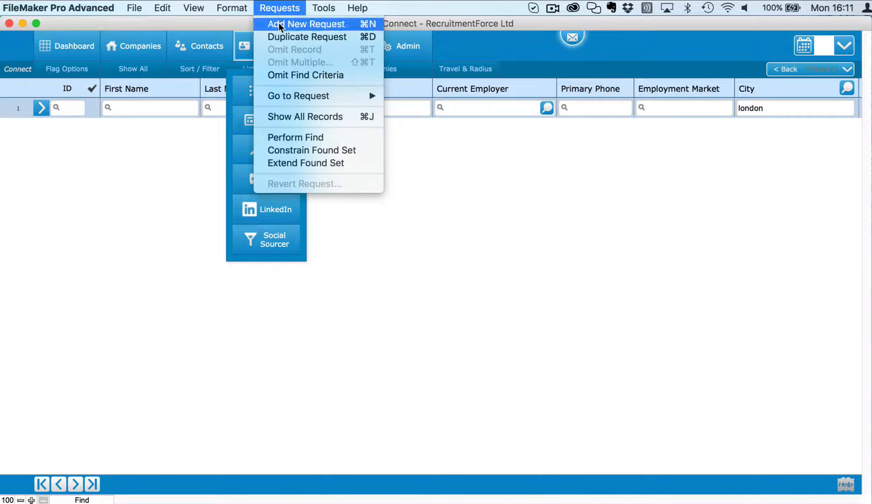
{"action": "left_click", "coordinate": [295, 150]}
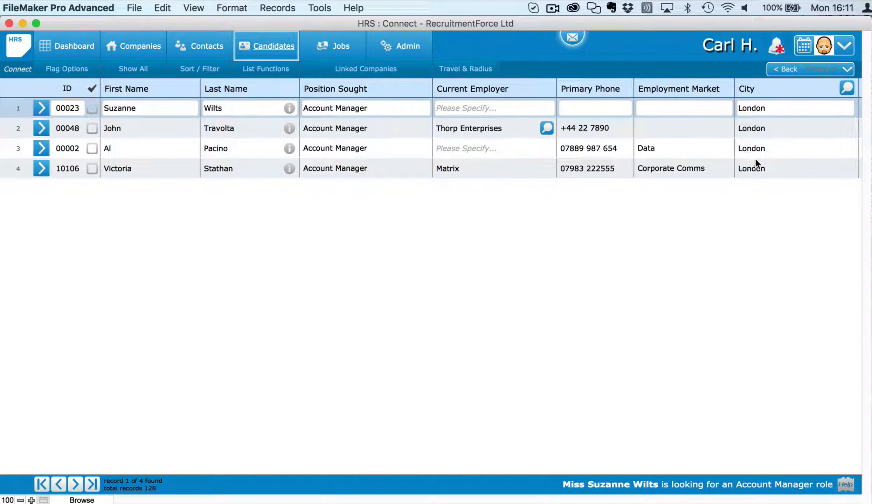
Run a new find in the candidate list using the partial terms acc for position sought and lon for city.
{"action": "key", "text": "super+f"}
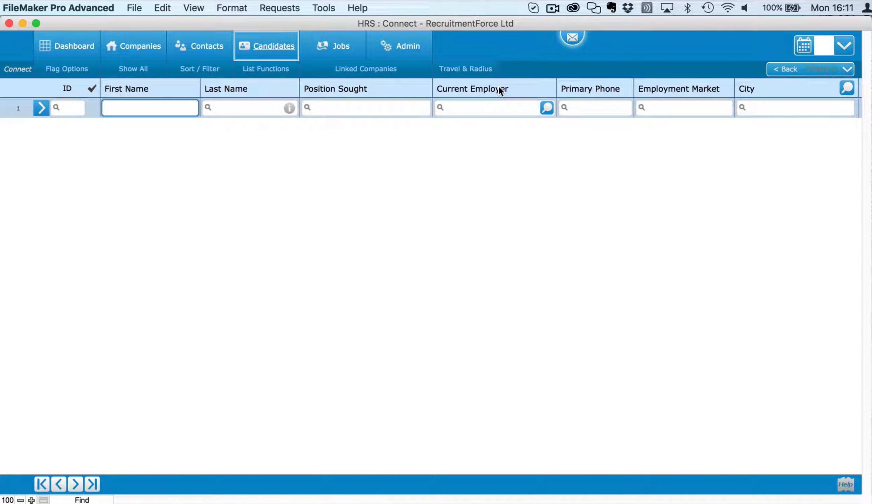
{"action": "left_click", "coordinate": [389, 108]}
{"action": "type", "text": "acc"}
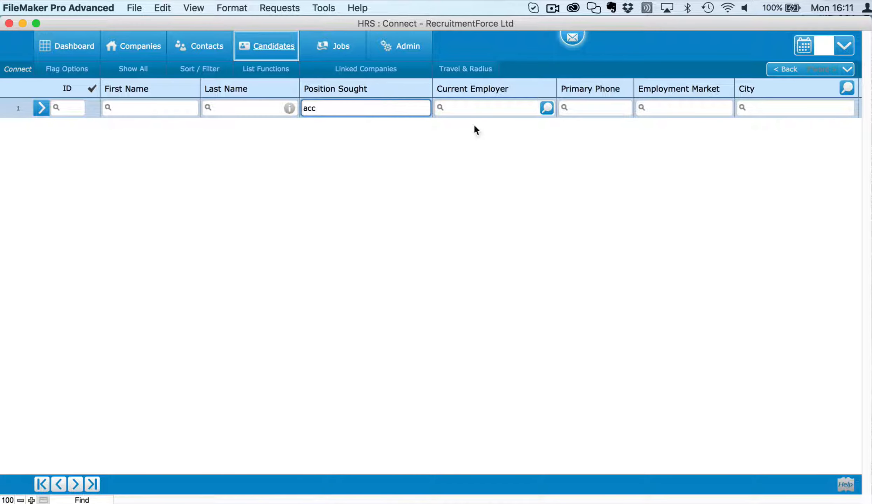
{"action": "left_click", "coordinate": [762, 111]}
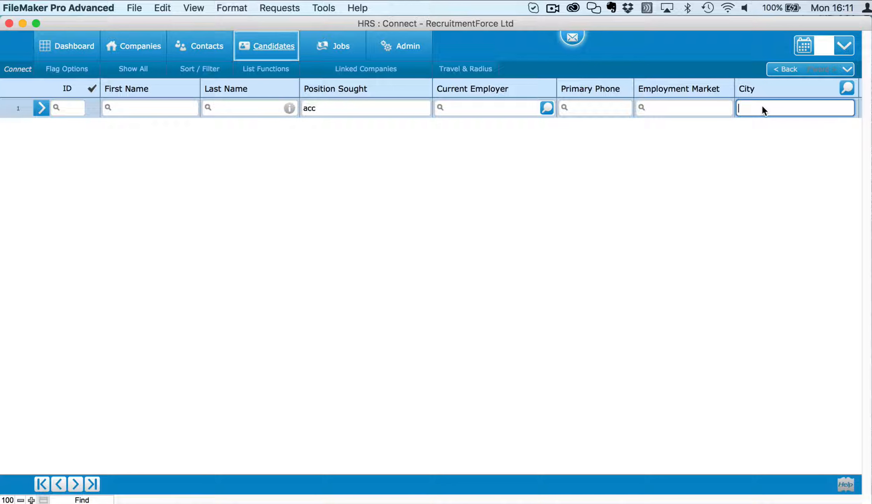
{"action": "type", "text": "lon"}
{"action": "key", "text": "Return"}
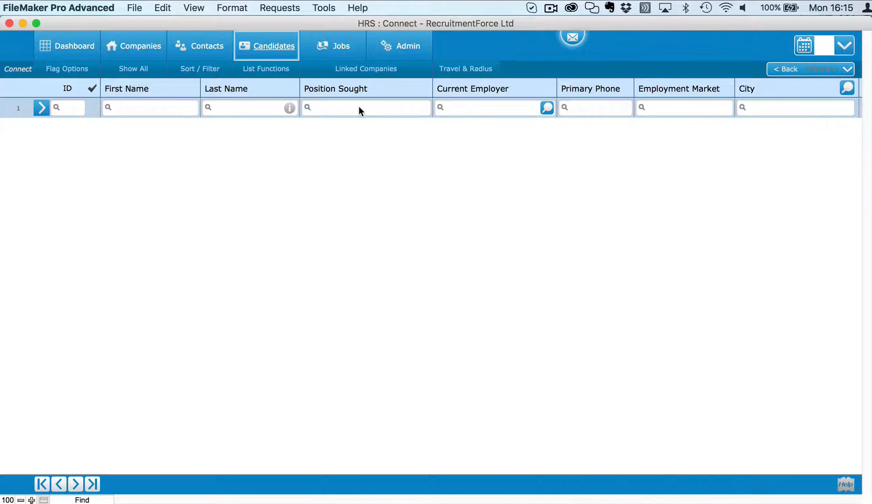
Enter manager as the position sought criterion in the candidate list's find request.
{"action": "left_click", "coordinate": [359, 109]}
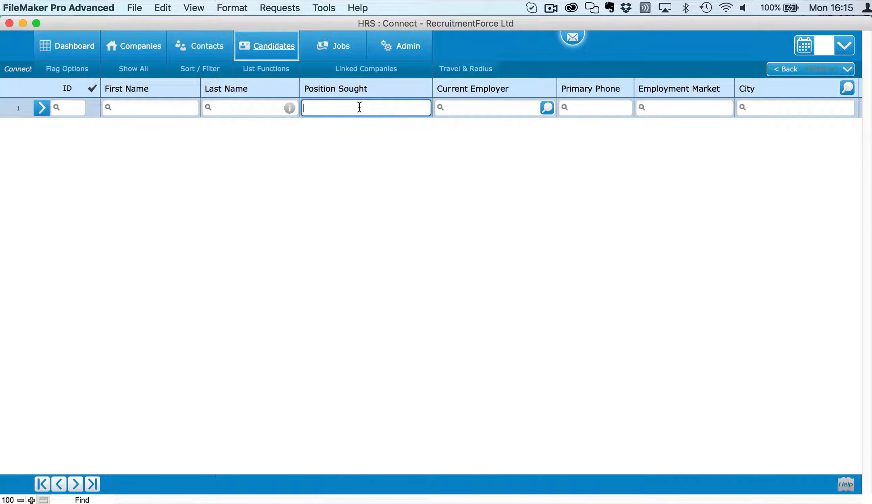
{"action": "type", "text": "manager"}
{"action": "left_click", "coordinate": [418, 168]}
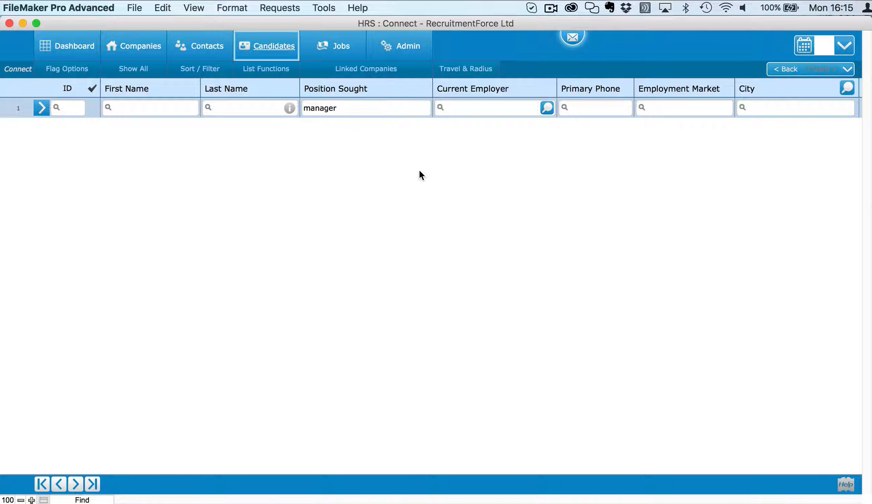
Add a second find request with support as the position sought and perform the combined find.
{"action": "left_click", "coordinate": [277, 8]}
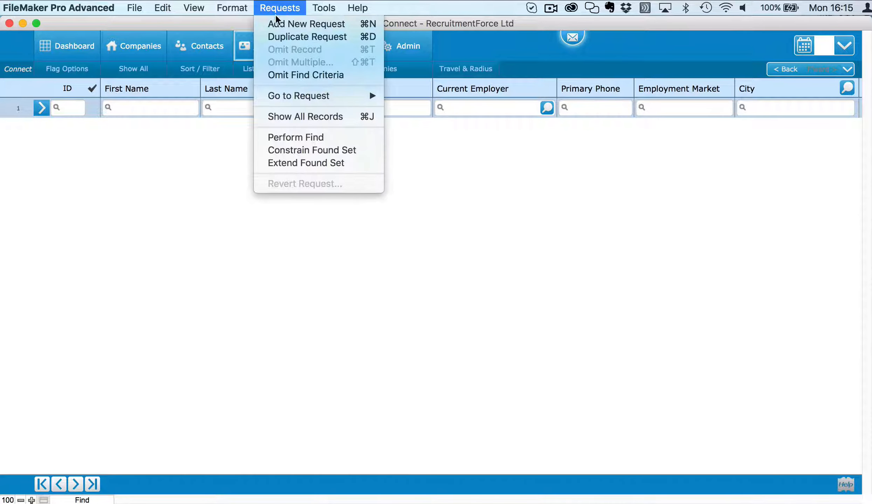
{"action": "left_click", "coordinate": [276, 24]}
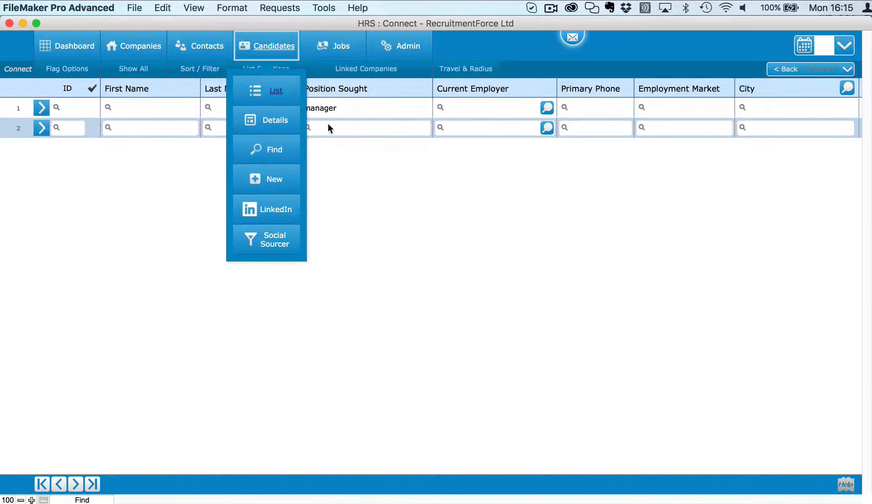
{"action": "left_click", "coordinate": [331, 127]}
{"action": "type", "text": "support"}
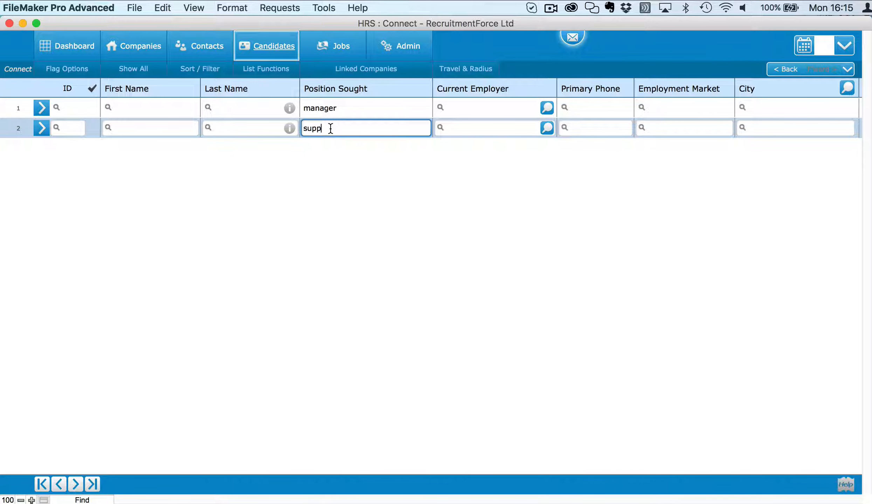
{"action": "left_click", "coordinate": [355, 192]}
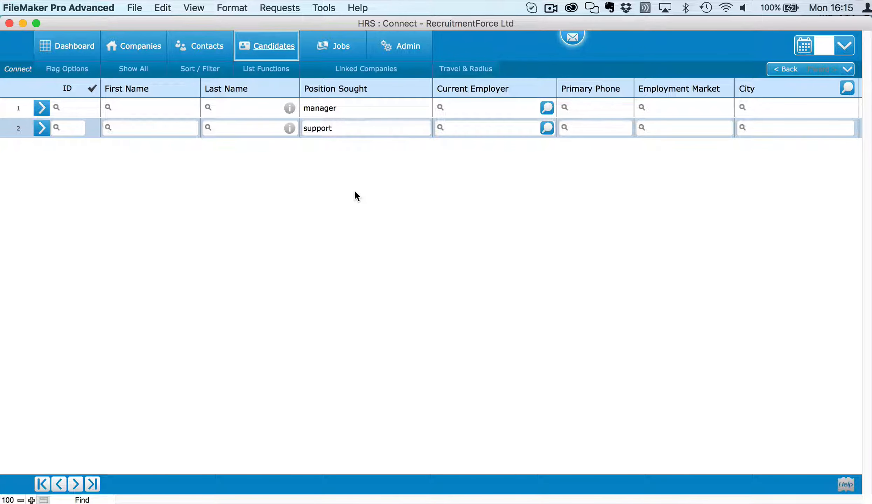
{"action": "key", "text": "Return"}
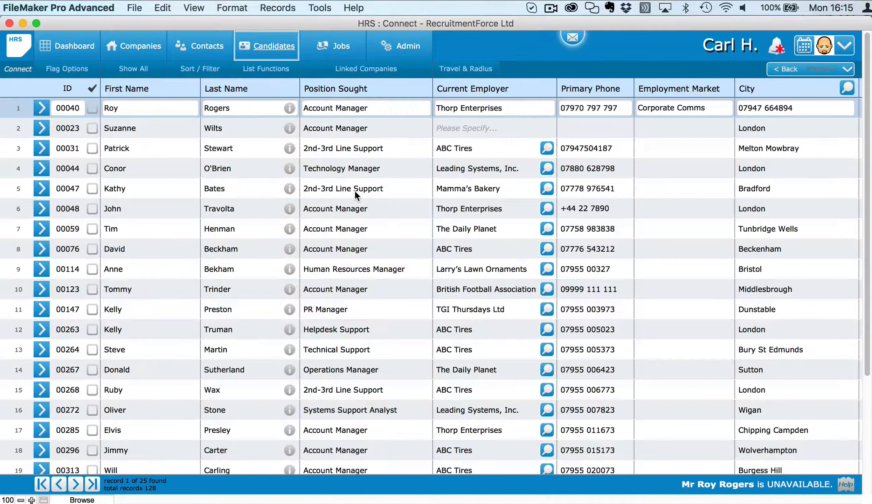
Sort the found candidates by Position Sought in ascending order and look through the sorted list.
{"action": "left_click", "coordinate": [207, 68]}
{"action": "left_click", "coordinate": [190, 133]}
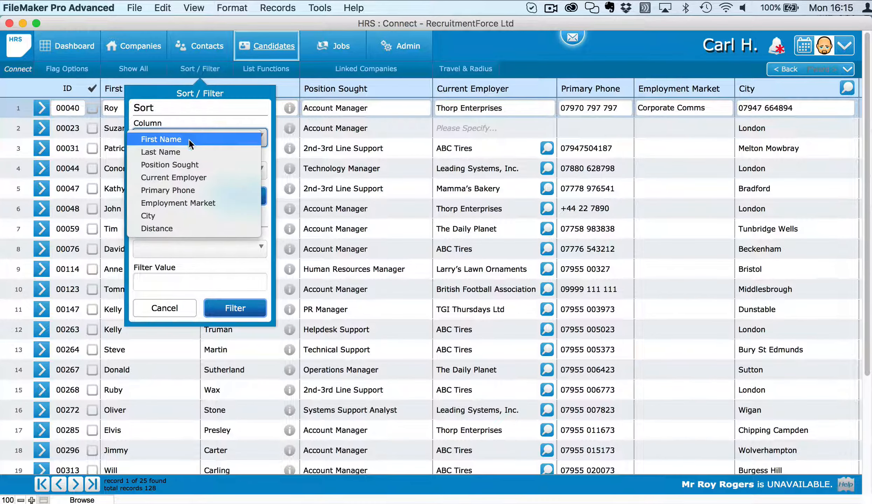
{"action": "left_click", "coordinate": [185, 166]}
{"action": "left_click", "coordinate": [199, 171]}
{"action": "left_click", "coordinate": [198, 171]}
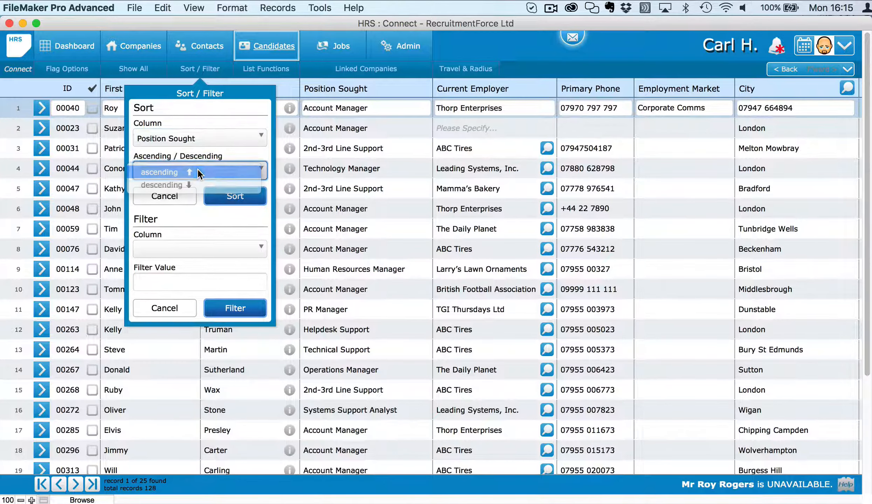
{"action": "left_click", "coordinate": [242, 197]}
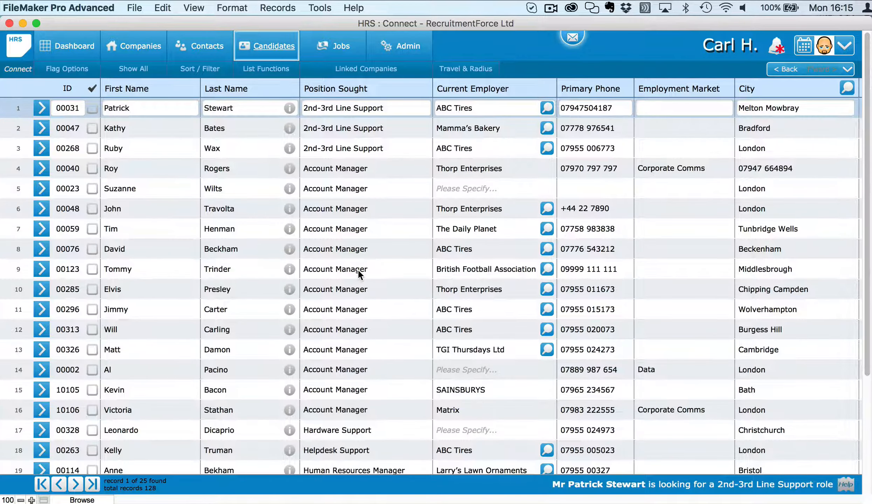
{"action": "scroll", "coordinate": [358, 268], "scroll_direction": "down", "scroll_amount": 5}
{"action": "scroll", "coordinate": [357, 268], "scroll_direction": "up", "scroll_amount": 4}
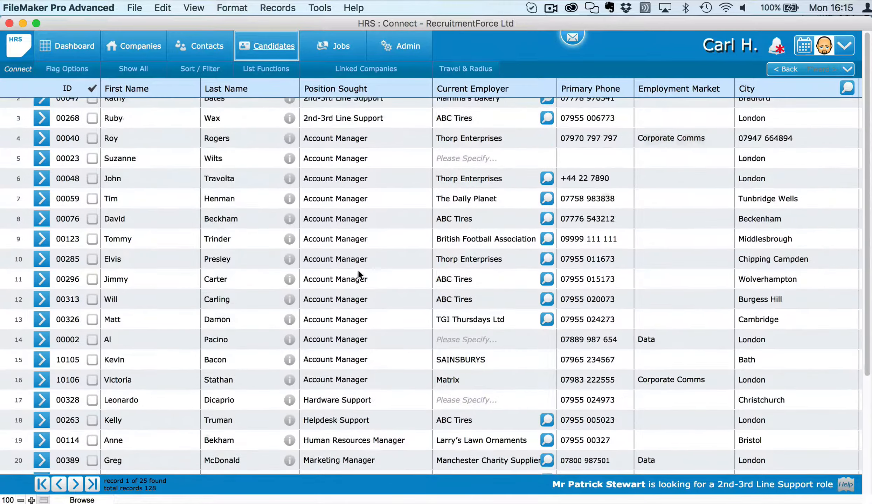
{"action": "scroll", "coordinate": [358, 274], "scroll_direction": "up", "scroll_amount": 2}
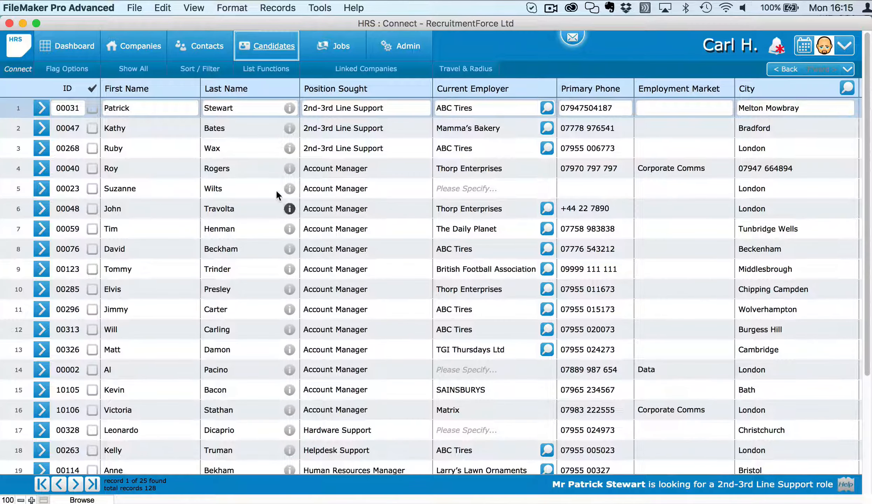
Filter the candidate list on Position Sought with the value manager, applying the filter across all records.
{"action": "left_click", "coordinate": [198, 70]}
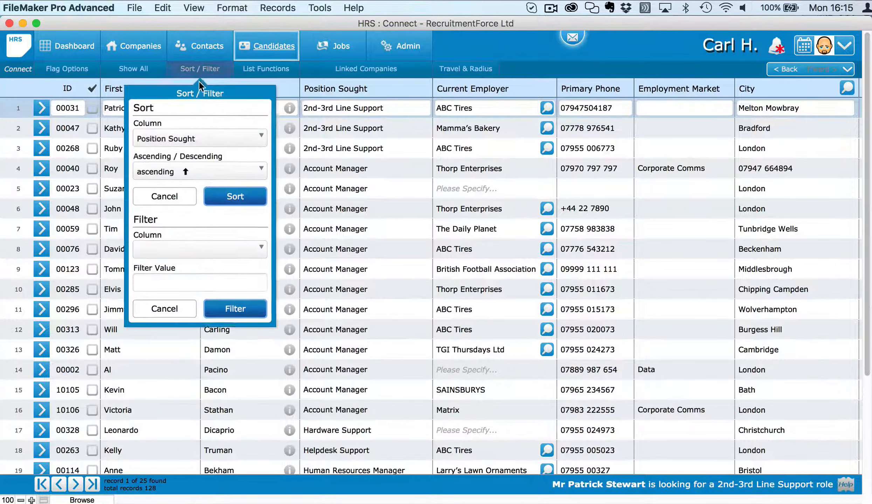
{"action": "left_click", "coordinate": [189, 252]}
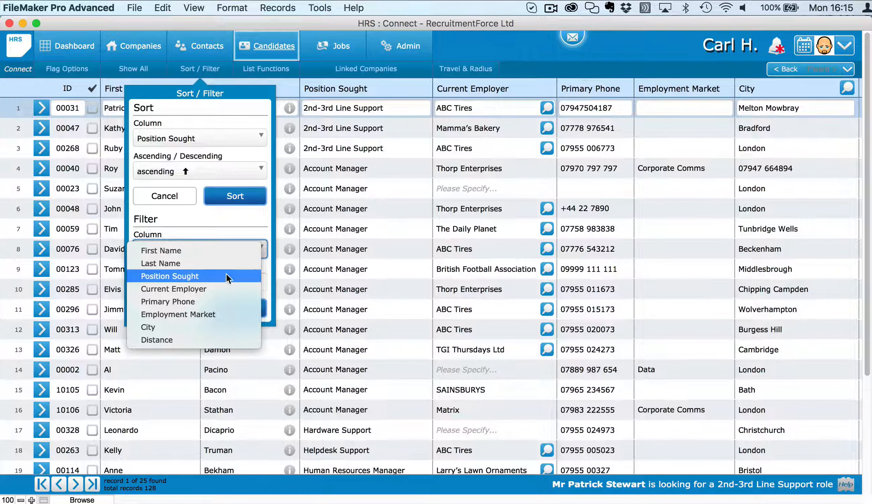
{"action": "left_click", "coordinate": [203, 275]}
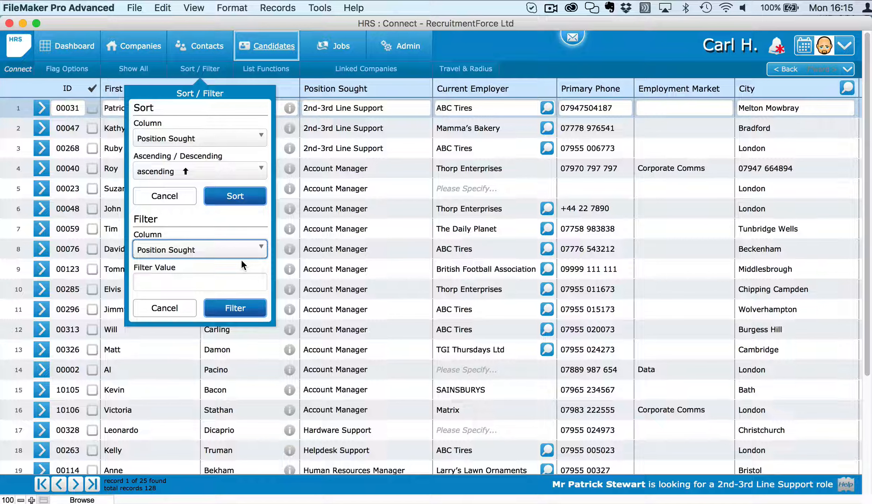
{"action": "left_click", "coordinate": [178, 278]}
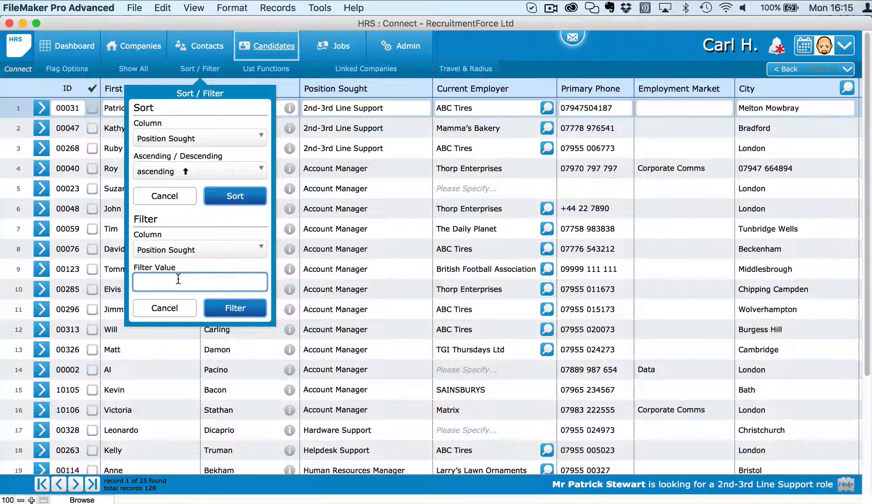
{"action": "type", "text": "manager"}
{"action": "left_click", "coordinate": [242, 310]}
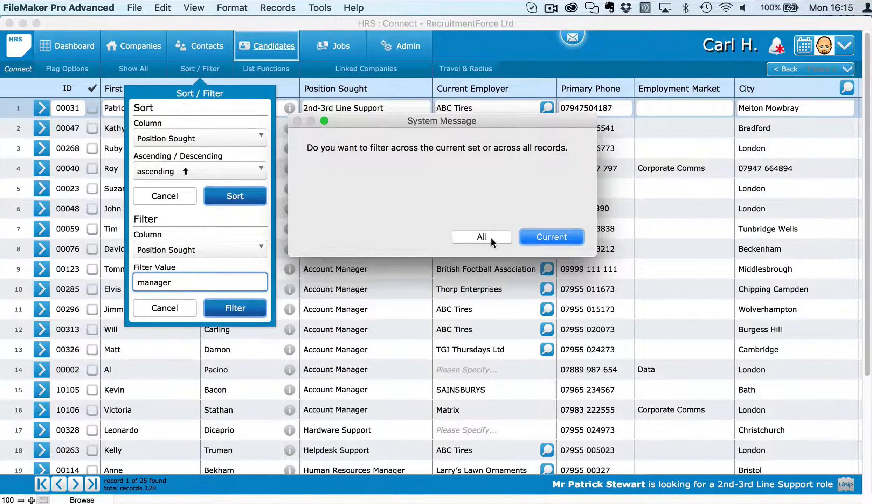
{"action": "left_click", "coordinate": [491, 240]}
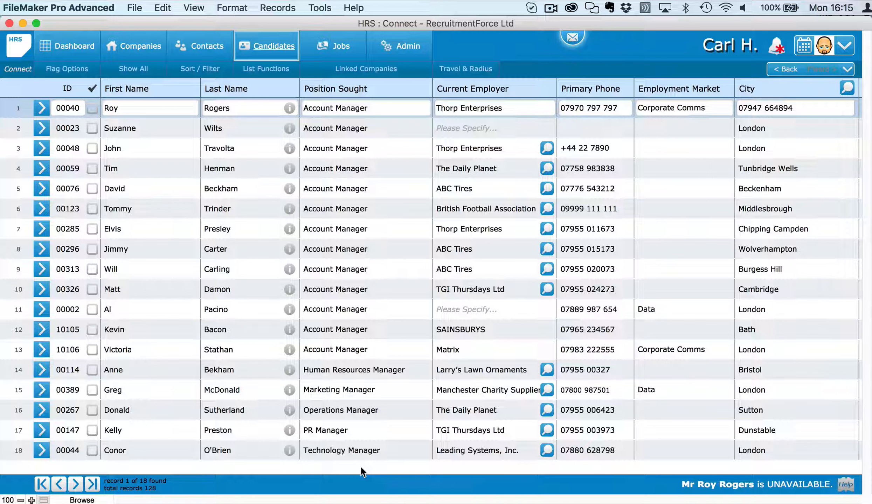
Switch the candidates to the details layout and start a new find request there.
{"action": "left_click", "coordinate": [268, 68]}
{"action": "left_click", "coordinate": [268, 66]}
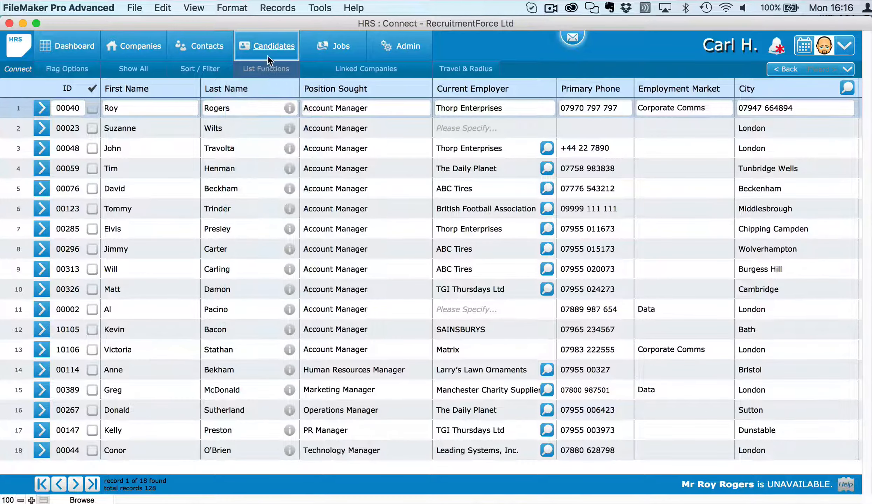
{"action": "left_click", "coordinate": [266, 67]}
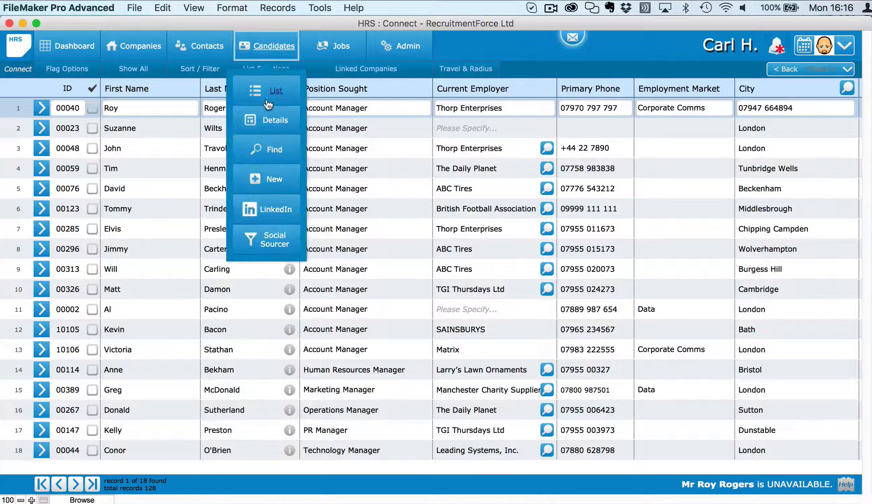
{"action": "left_click", "coordinate": [271, 125]}
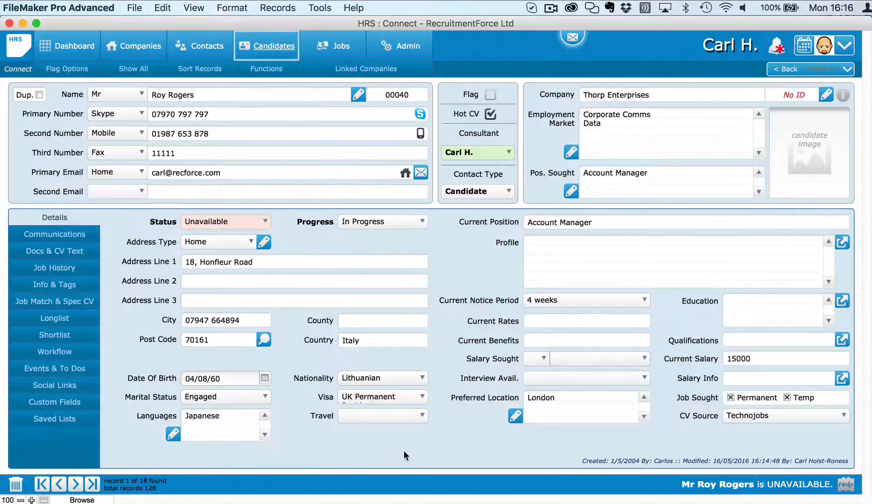
{"action": "key", "text": "super+f"}
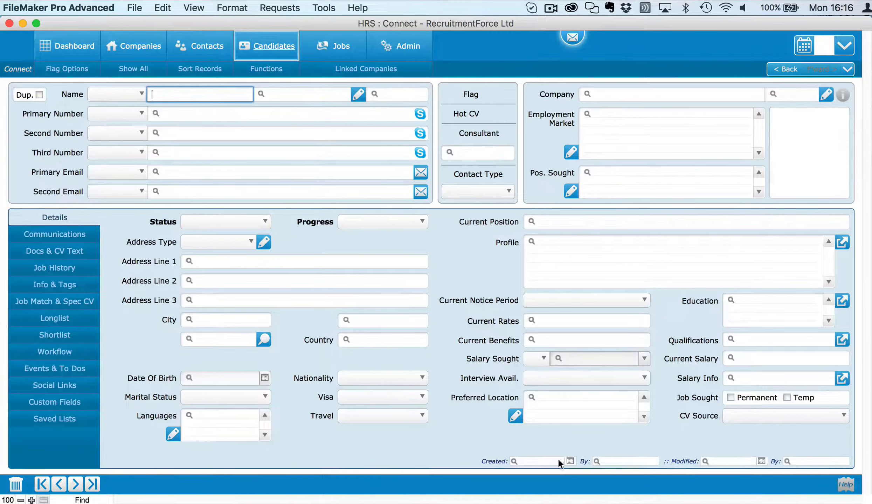
Find candidates whose created date falls in the range 1/1/2015...1/6/2016.
{"action": "left_click", "coordinate": [553, 461]}
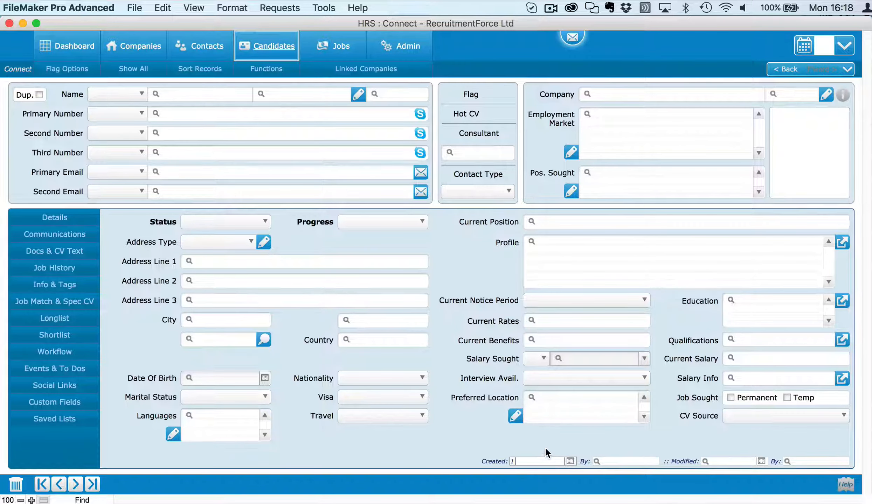
{"action": "type", "text": "1/2015...1/2015...1"}
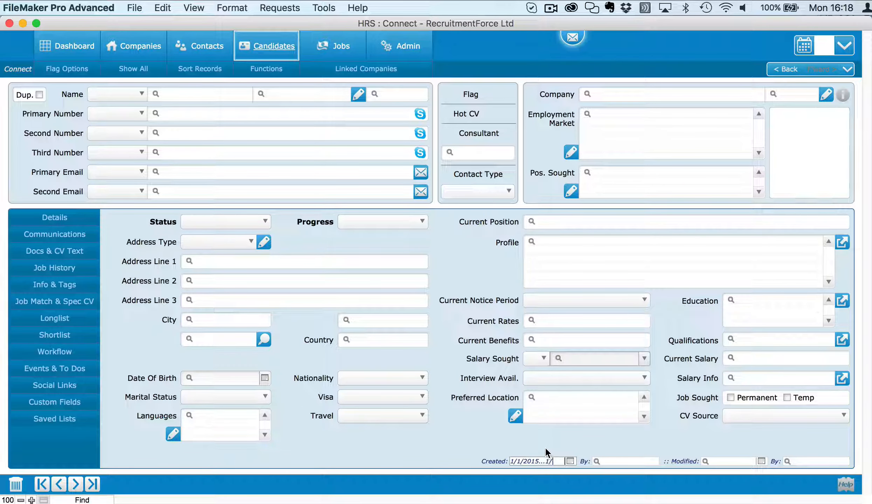
{"action": "type", "text": "/6/2016"}
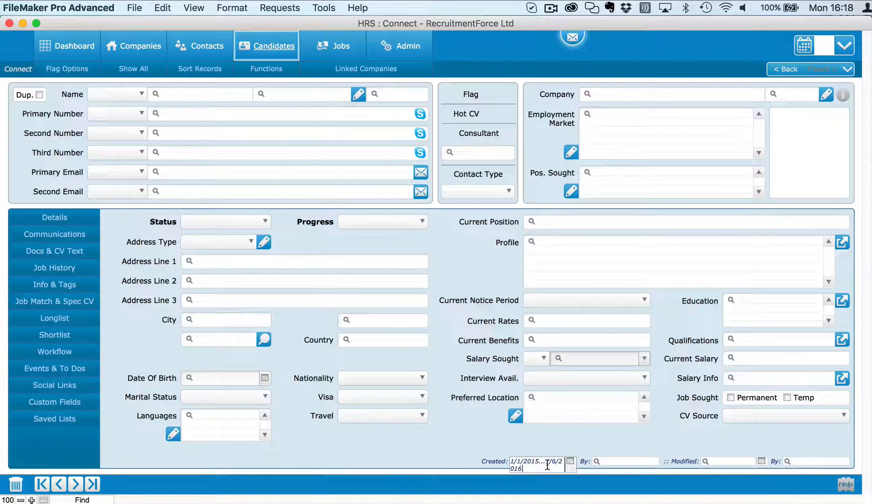
{"action": "left_click_drag", "start_coordinate": [547, 463], "coordinate": [540, 463]}
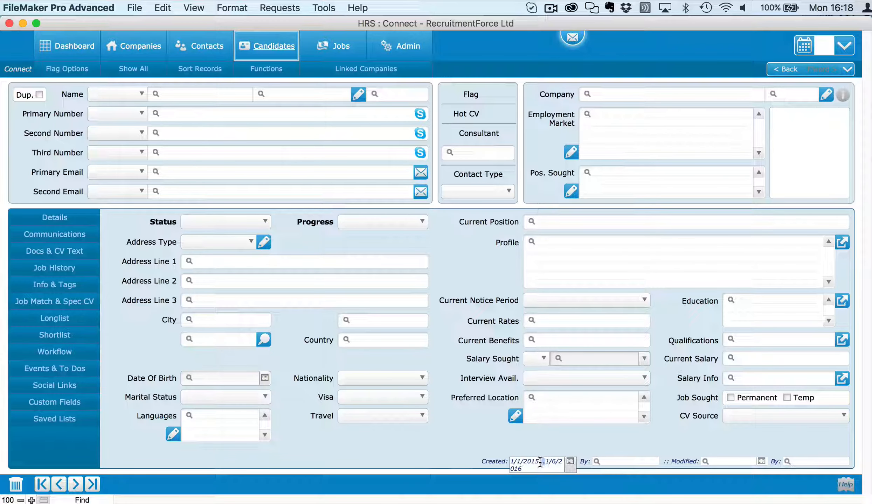
{"action": "left_click", "coordinate": [582, 435]}
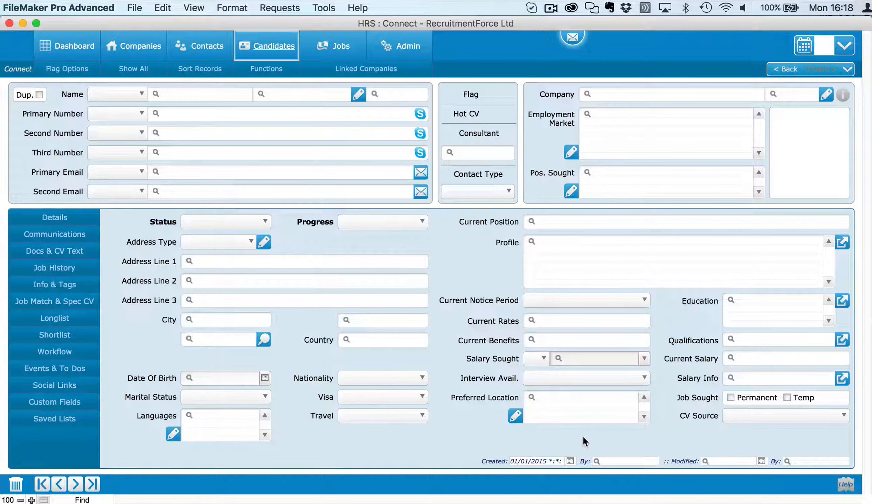
{"action": "key", "text": "Return"}
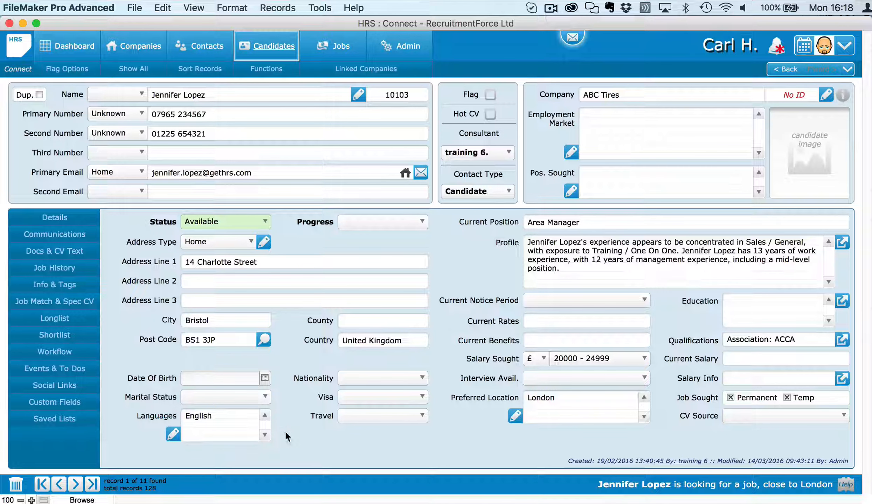
View the found candidates as a list and open the first candidate's detail record.
{"action": "left_click", "coordinate": [270, 66]}
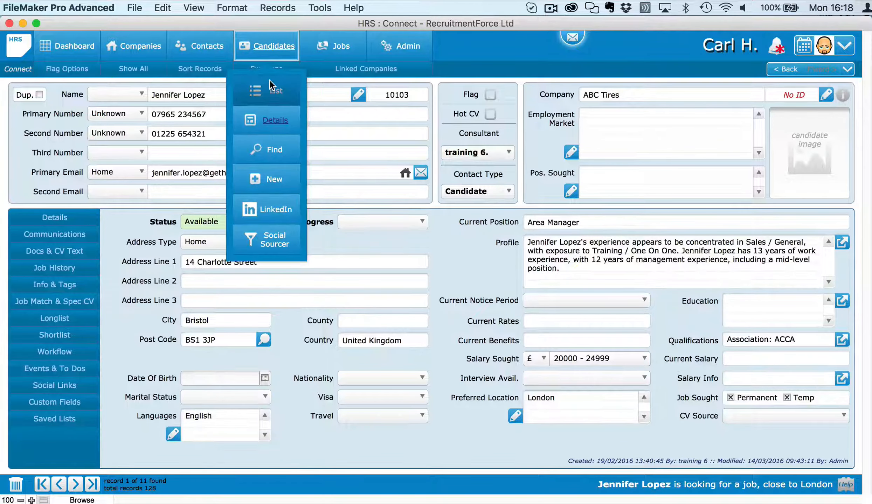
{"action": "left_click", "coordinate": [269, 87]}
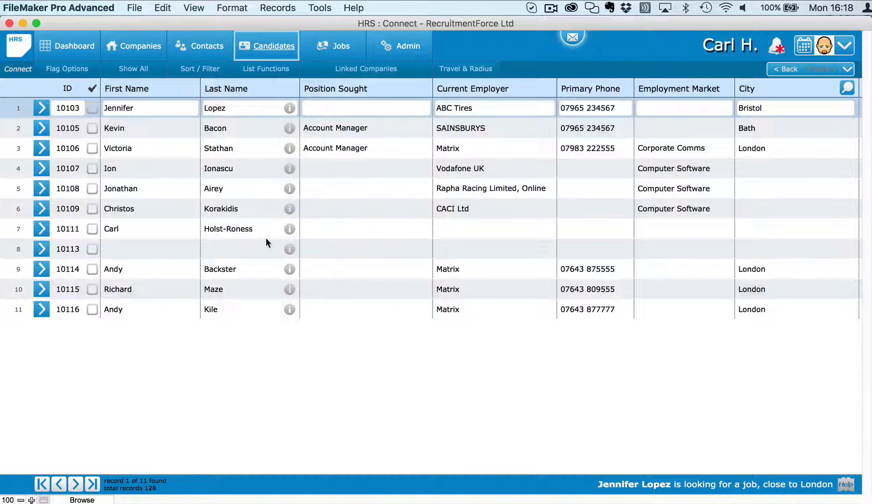
{"action": "left_click", "coordinate": [44, 108]}
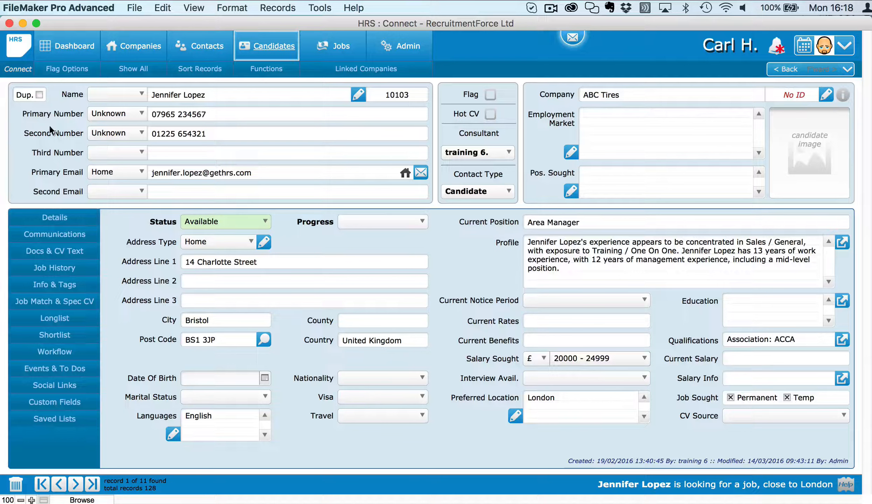
Browse the found candidates through to the last record, then check its Docs & CV Text section and return to Details.
{"action": "left_click", "coordinate": [76, 485]}
{"action": "left_click", "coordinate": [75, 485]}
{"action": "left_click", "coordinate": [75, 485]}
{"action": "left_click", "coordinate": [76, 485]}
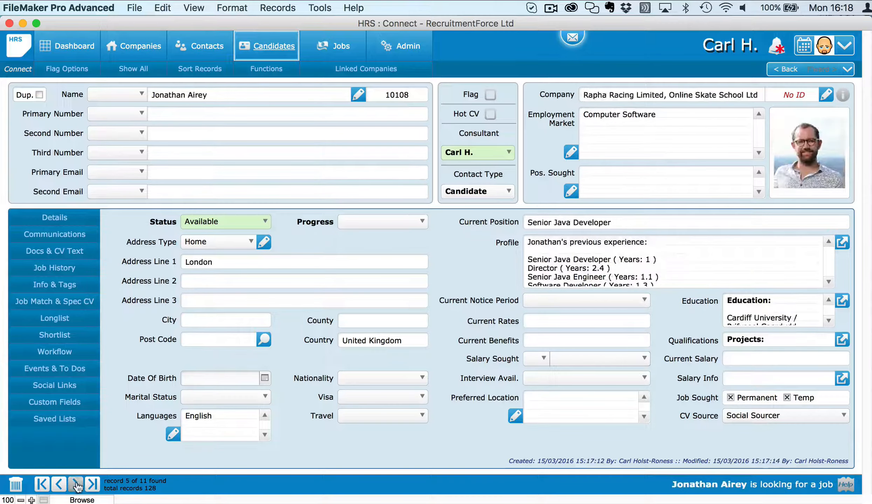
{"action": "left_click", "coordinate": [76, 485]}
{"action": "left_click", "coordinate": [76, 485]}
{"action": "left_click", "coordinate": [75, 485]}
{"action": "left_click", "coordinate": [76, 484]}
{"action": "left_click", "coordinate": [75, 485]}
{"action": "left_click", "coordinate": [75, 485]}
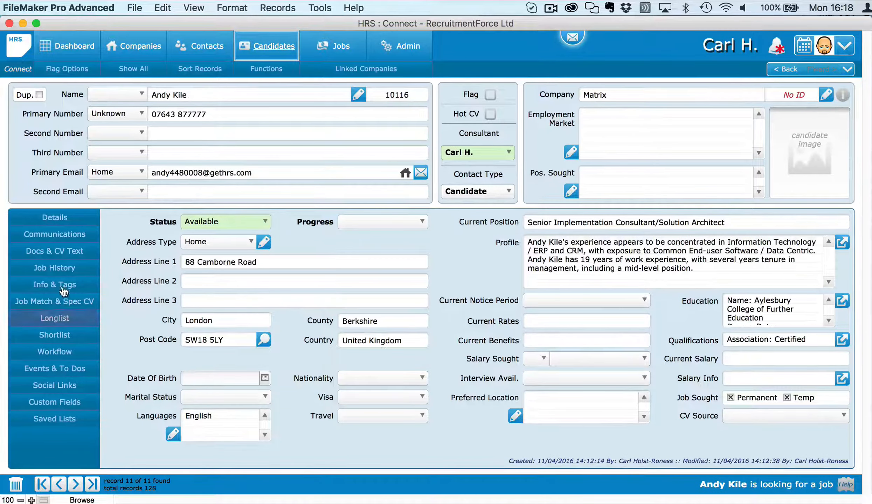
{"action": "left_click", "coordinate": [61, 251]}
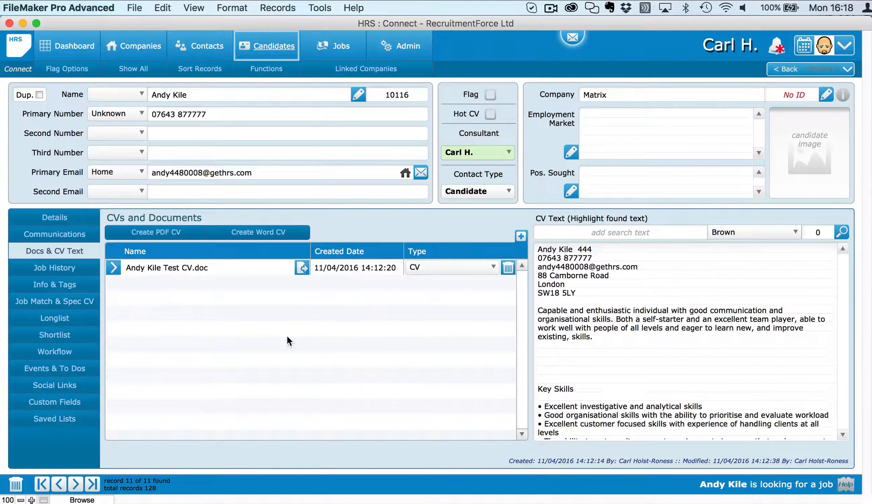
{"action": "left_click", "coordinate": [55, 217]}
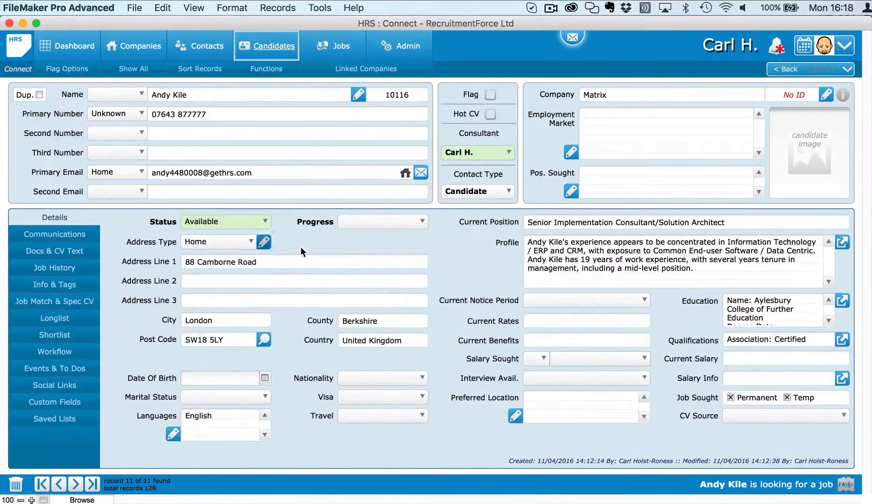
Return to the first found candidate and open the Social Sourcer search for candidates.
{"action": "left_click", "coordinate": [41, 484]}
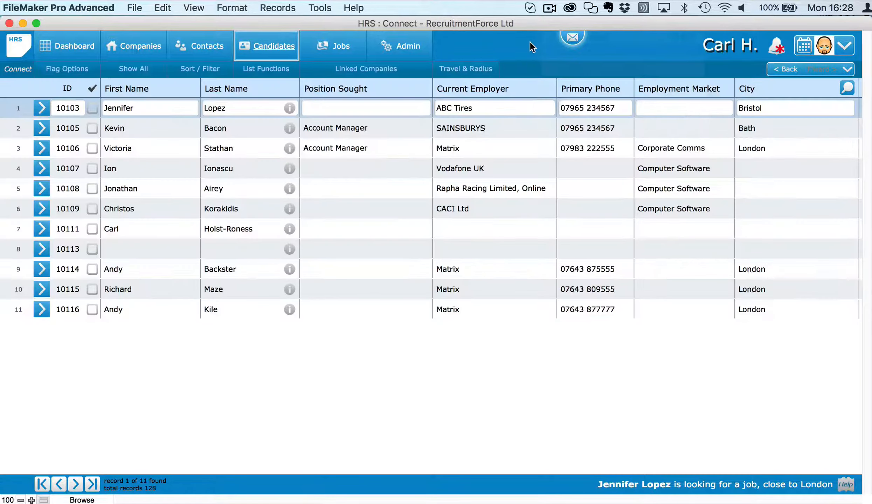
{"action": "left_click", "coordinate": [277, 44]}
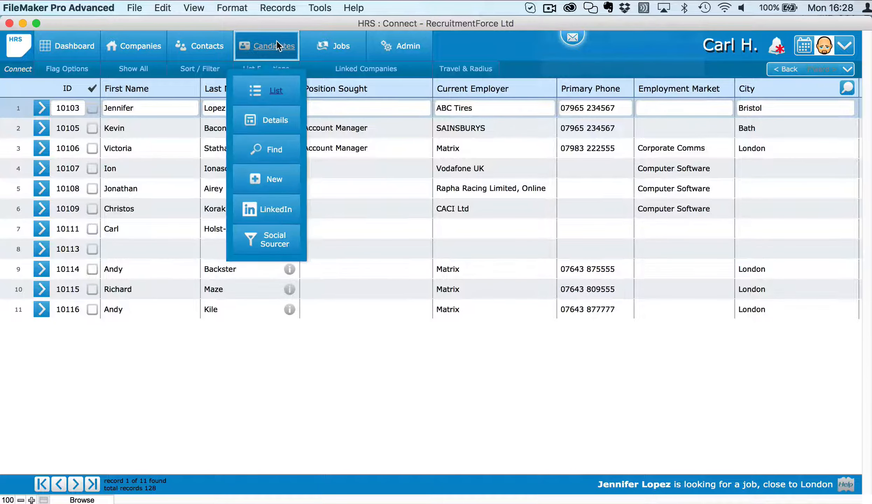
{"action": "left_click", "coordinate": [272, 248]}
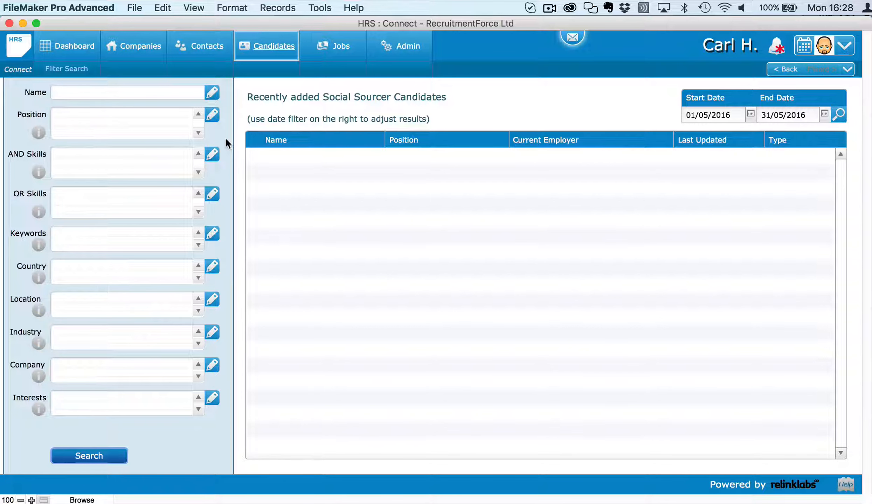
Add Developer as a required position in the Social Sourcer criteria.
{"action": "left_click", "coordinate": [216, 114]}
{"action": "left_click", "coordinate": [109, 135]}
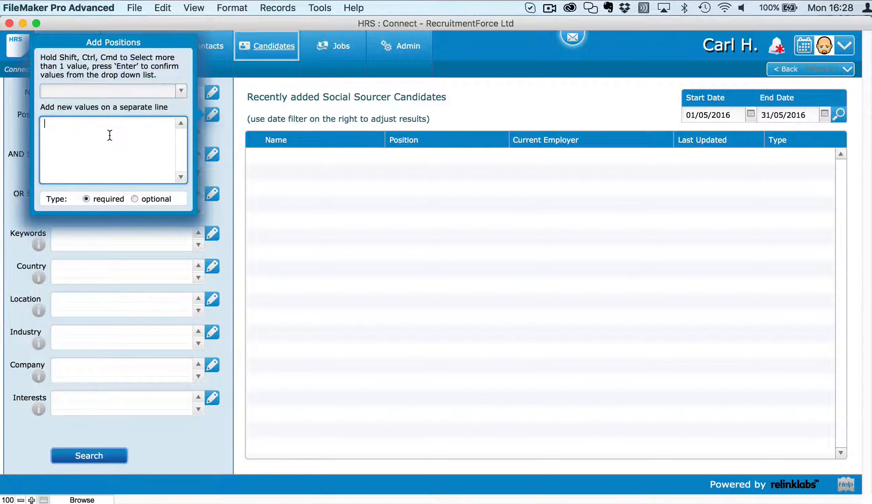
{"action": "type", "text": "Developer"}
{"action": "left_click", "coordinate": [218, 168]}
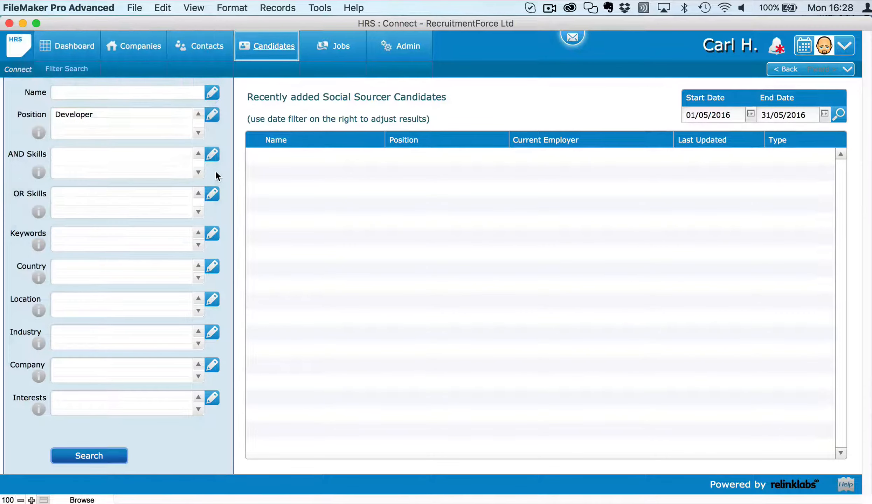
Add Oracle, Java and C++ as optional AND skills, run the search and check the number of results.
{"action": "left_click", "coordinate": [213, 154]}
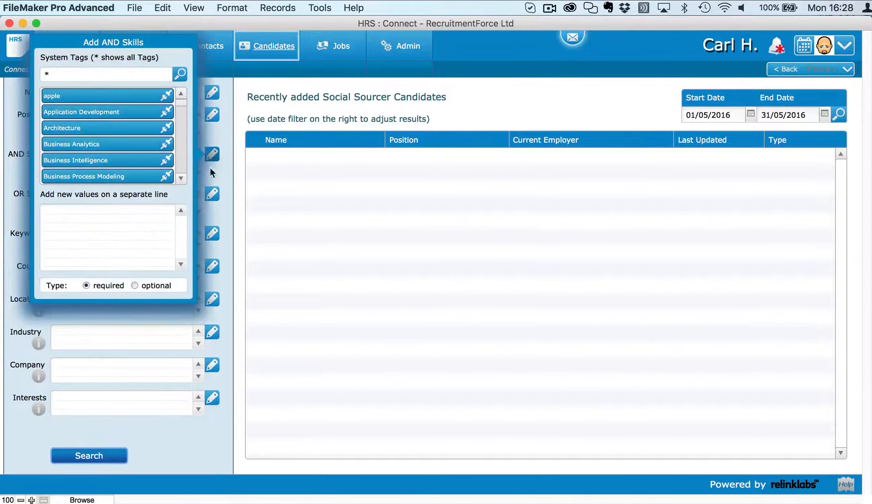
{"action": "left_click", "coordinate": [110, 236]}
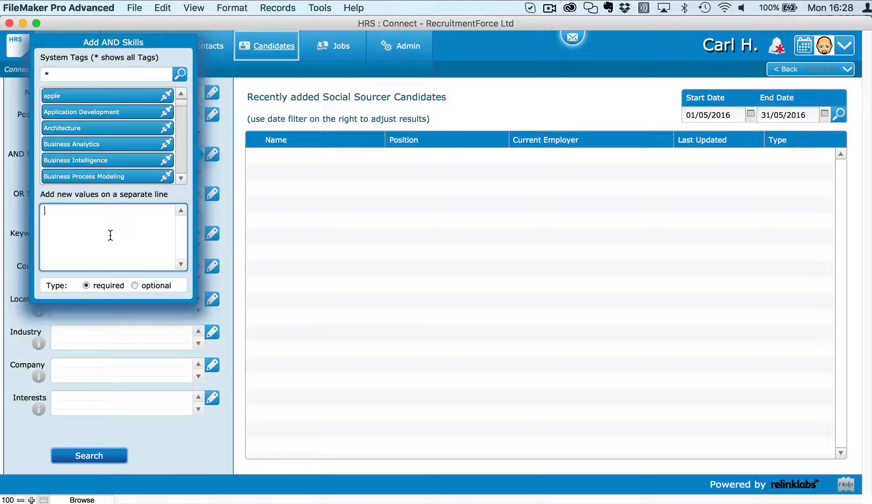
{"action": "type", "text": "Oracle "}
{"action": "type", "text": "Java"}
{"action": "key", "text": "BackSpace"}
{"action": "key", "text": "Return"}
{"action": "type", "text": "C++"}
{"action": "left_click", "coordinate": [135, 285]}
{"action": "left_click", "coordinate": [212, 247]}
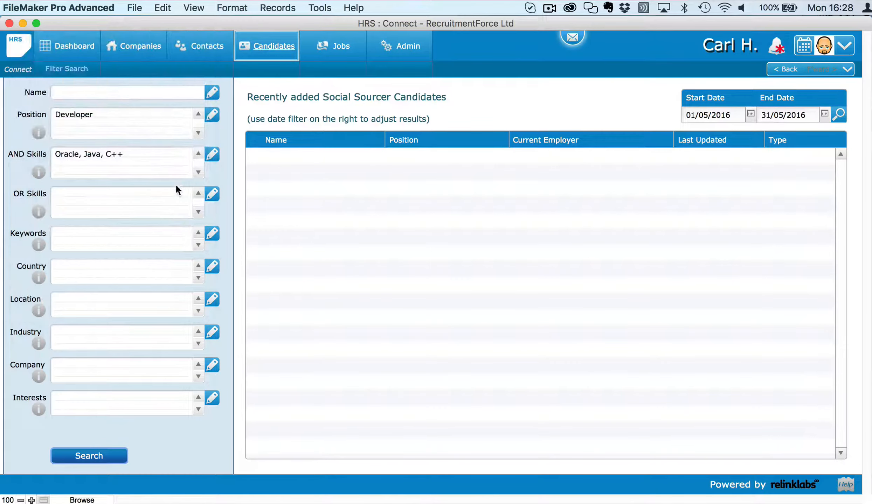
{"action": "left_click", "coordinate": [88, 456]}
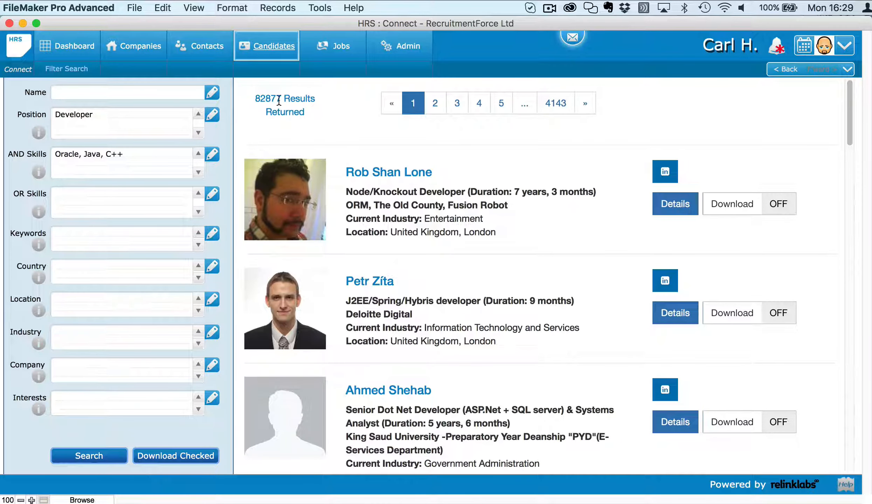
{"action": "left_click_drag", "start_coordinate": [282, 98], "coordinate": [256, 98]}
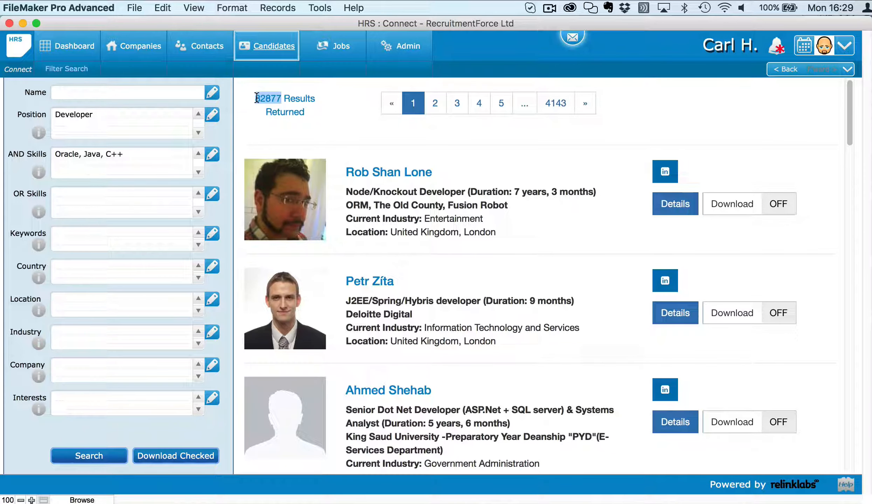
{"action": "left_click", "coordinate": [227, 96]}
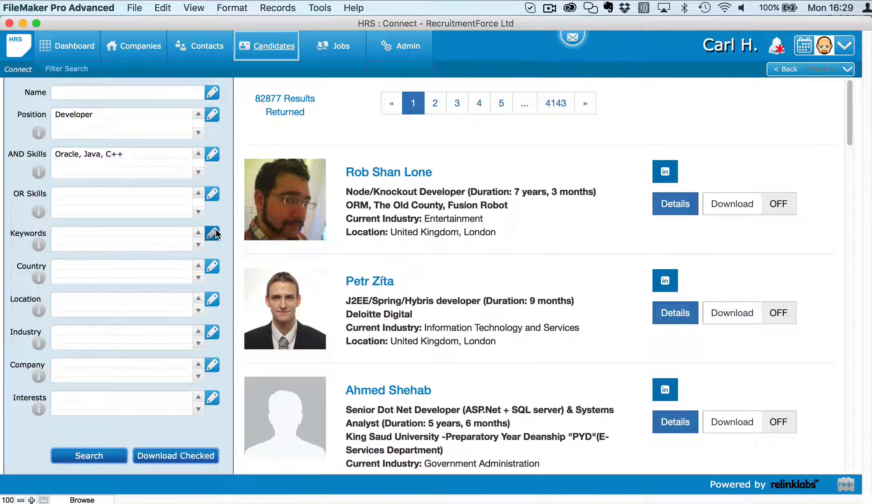
Change the AND skills from optional to required and rerun the search.
{"action": "left_click", "coordinate": [214, 267]}
{"action": "left_click", "coordinate": [228, 178]}
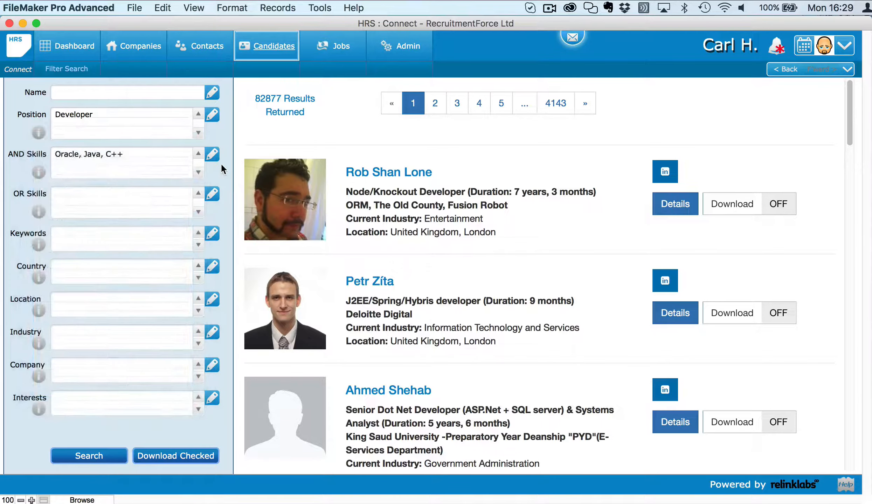
{"action": "left_click", "coordinate": [212, 154]}
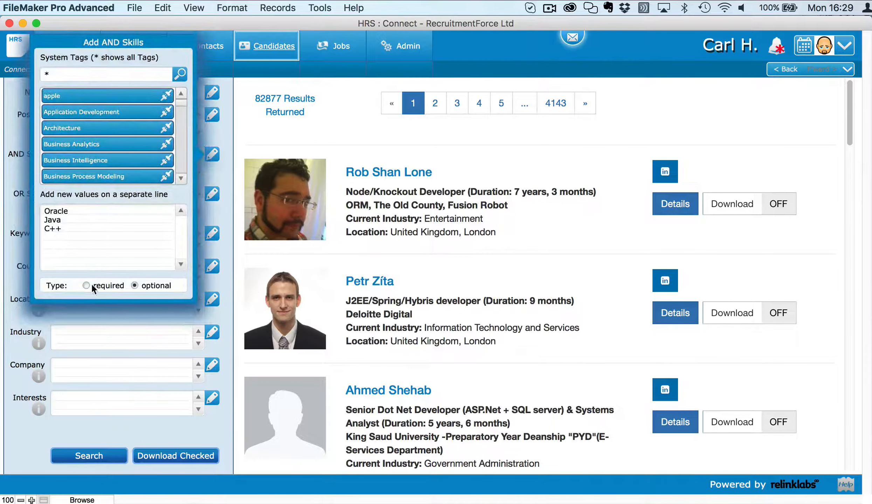
{"action": "left_click", "coordinate": [36, 433]}
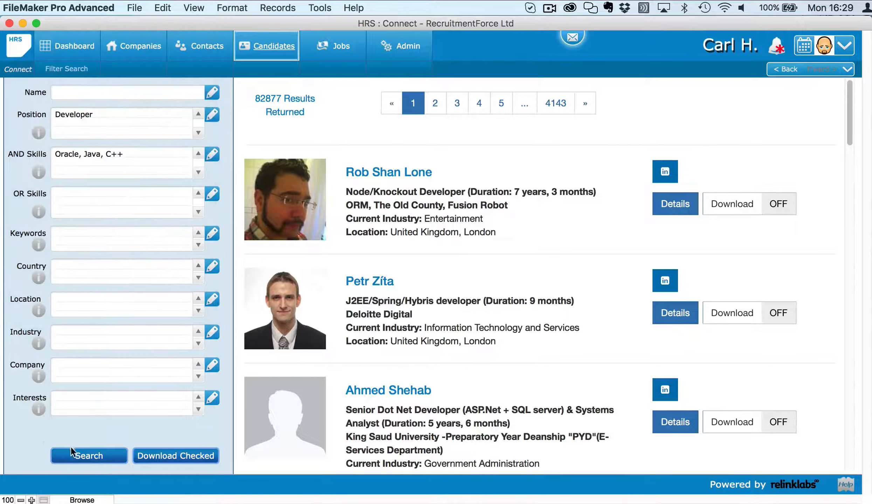
{"action": "left_click", "coordinate": [87, 456]}
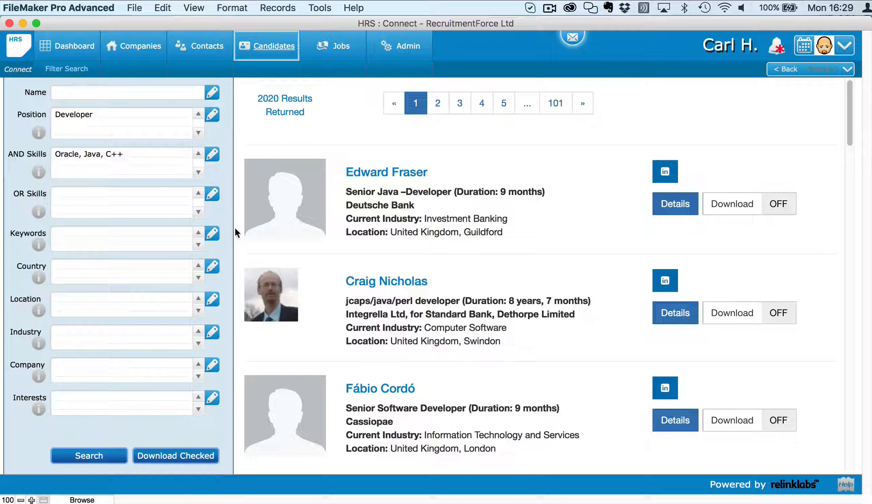
Add United Kingdom as the required country and rerun the candidate search.
{"action": "left_click", "coordinate": [210, 298]}
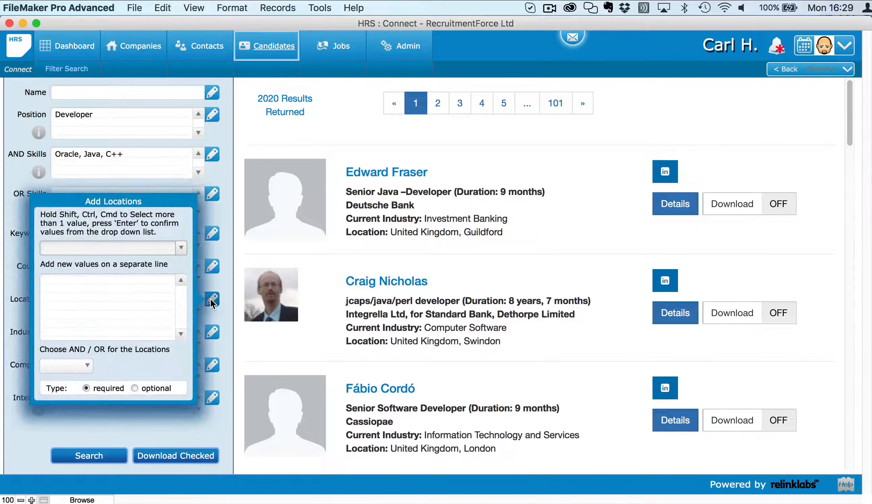
{"action": "left_click", "coordinate": [211, 268]}
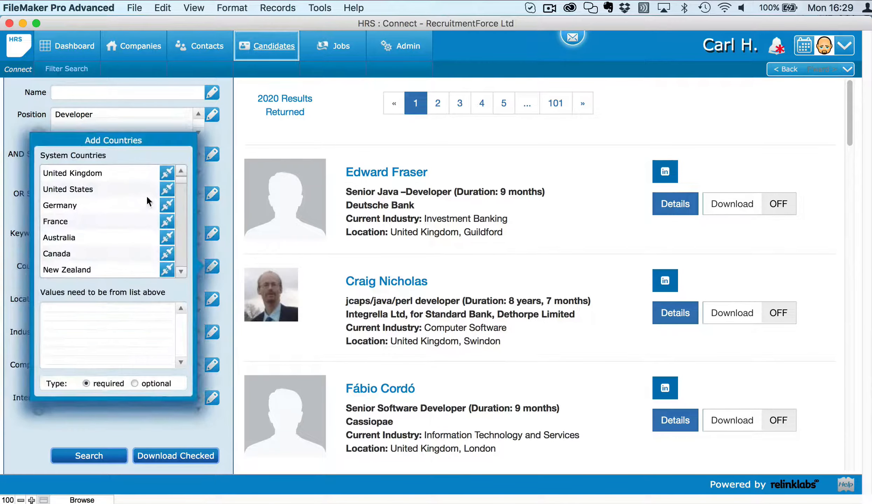
{"action": "left_click", "coordinate": [167, 174]}
{"action": "left_click", "coordinate": [221, 175]}
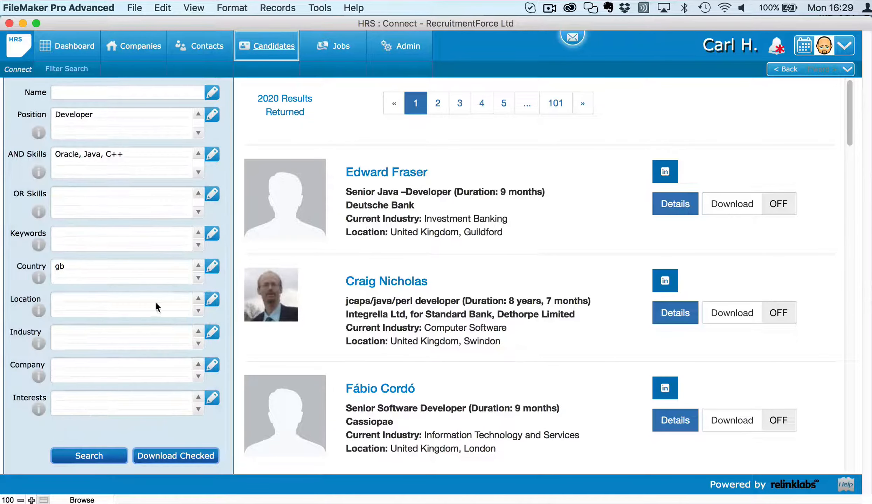
{"action": "left_click", "coordinate": [91, 466]}
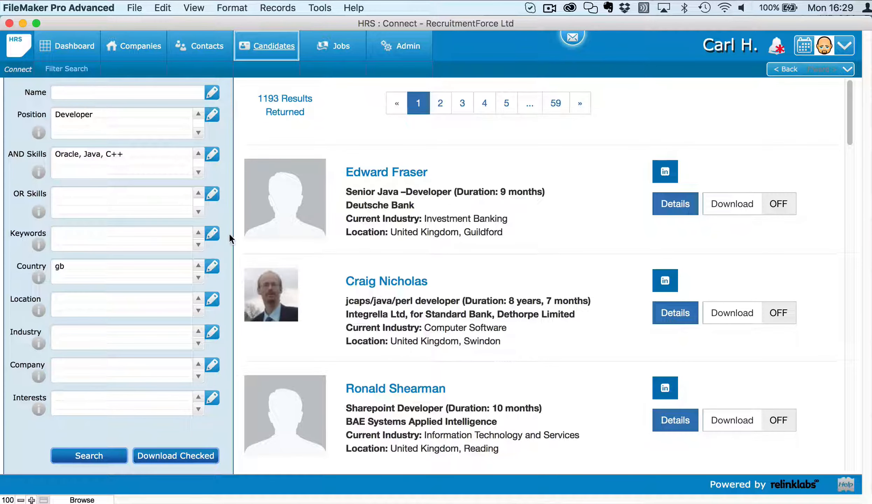
Add London as the required location and rerun the candidate search.
{"action": "left_click", "coordinate": [212, 299]}
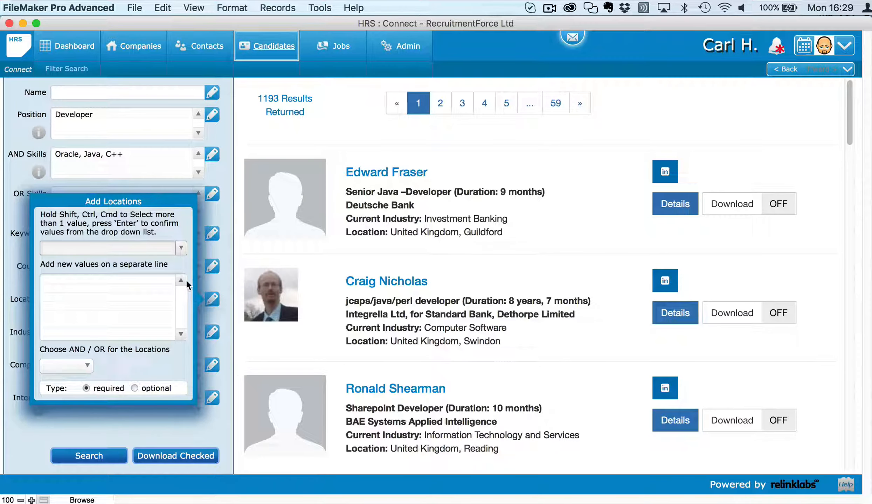
{"action": "left_click", "coordinate": [179, 249]}
{"action": "left_click", "coordinate": [97, 391]}
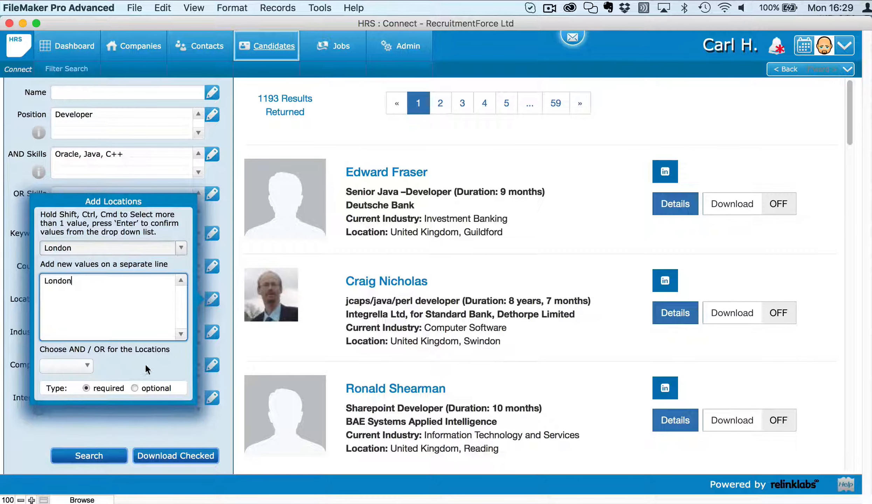
{"action": "key", "text": "Return"}
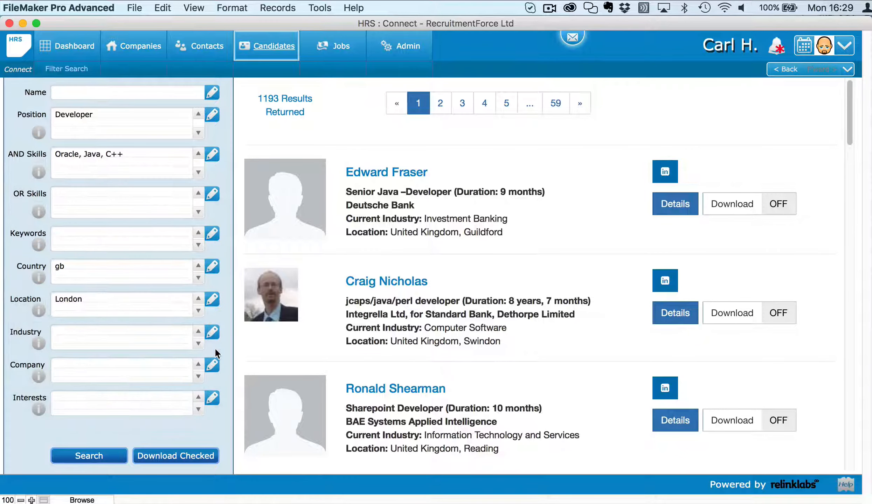
{"action": "left_click", "coordinate": [98, 457]}
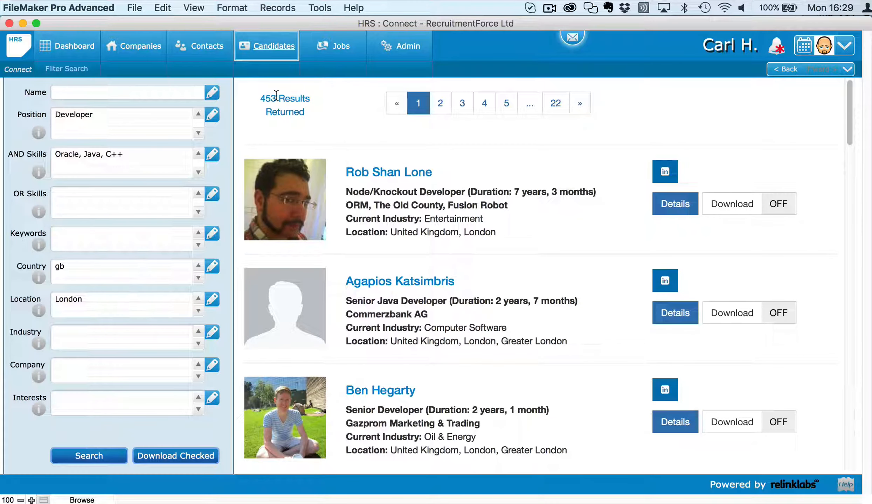
Add Computer Software as the required industry and rerun the candidate search.
{"action": "left_click", "coordinate": [212, 333]}
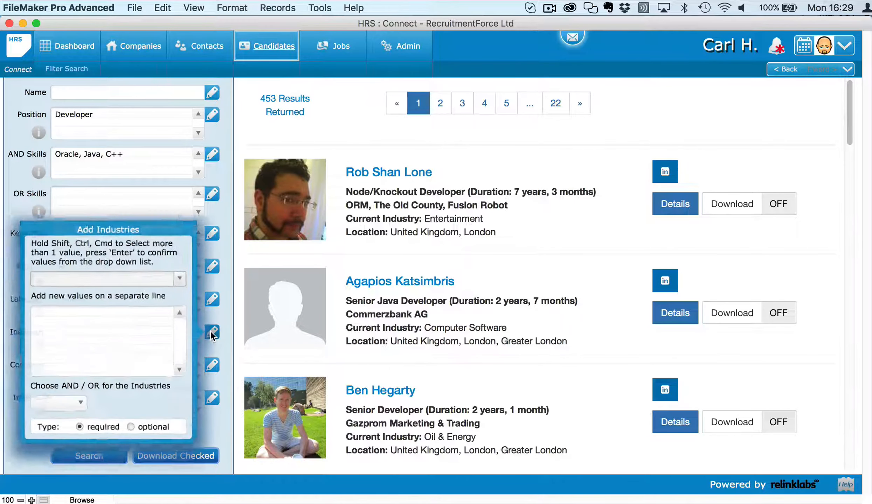
{"action": "left_click", "coordinate": [124, 322]}
{"action": "left_click", "coordinate": [177, 279]}
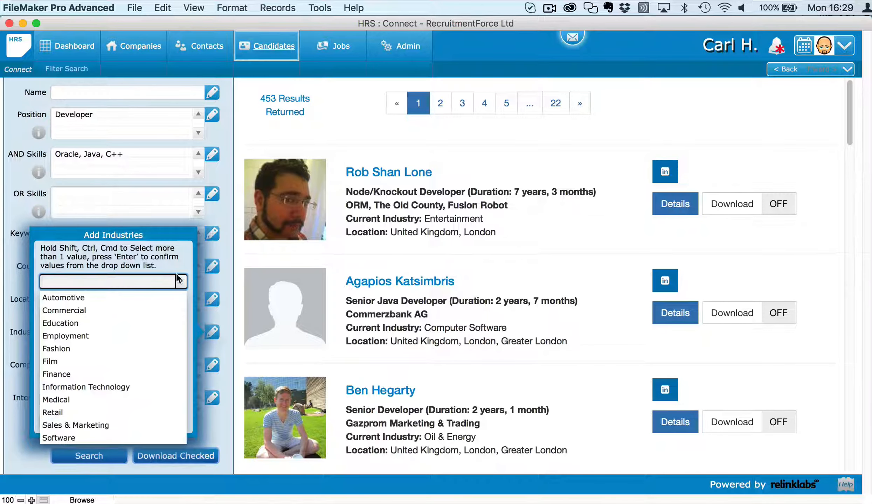
{"action": "left_click", "coordinate": [184, 256]}
{"action": "left_click", "coordinate": [104, 335]}
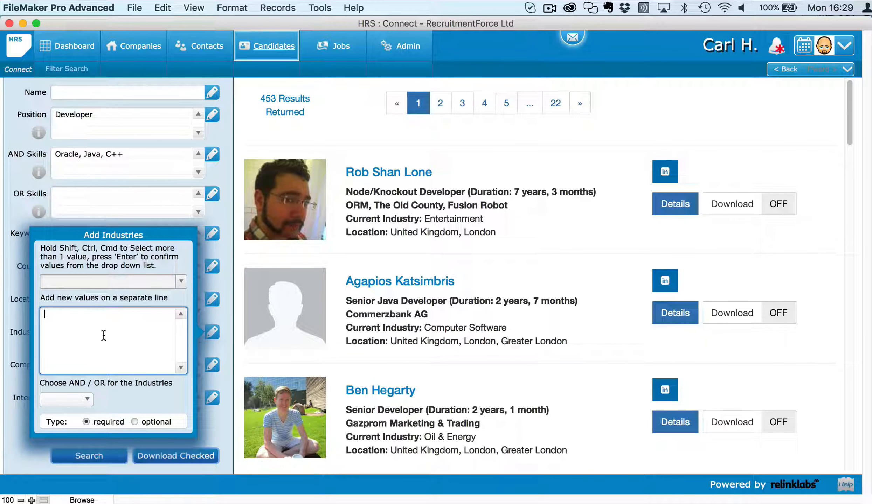
{"action": "type", "text": "Computer Software"}
{"action": "left_click", "coordinate": [221, 417]}
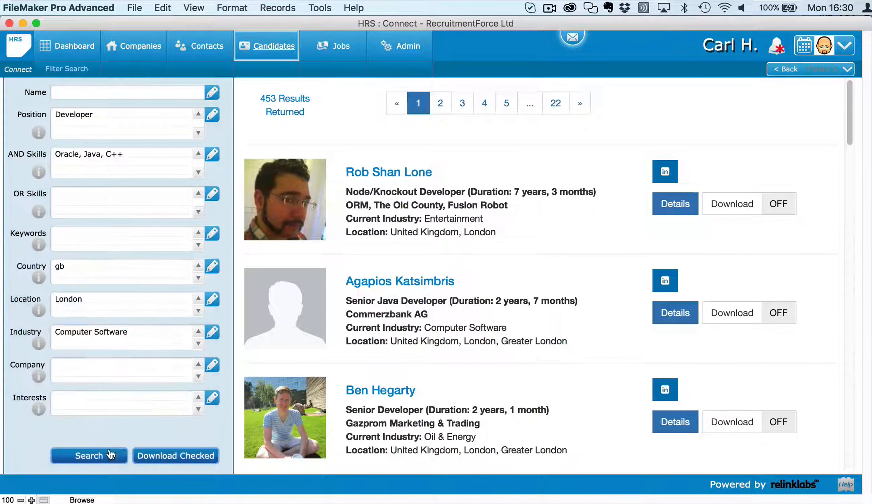
{"action": "left_click", "coordinate": [91, 457]}
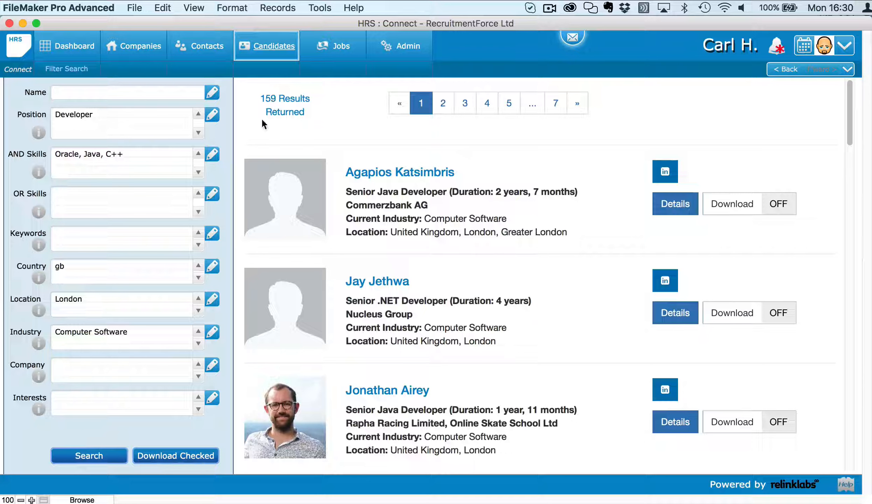
Add PHP to the required AND skills and rerun the candidate search.
{"action": "left_click", "coordinate": [213, 154]}
{"action": "left_click", "coordinate": [82, 247]}
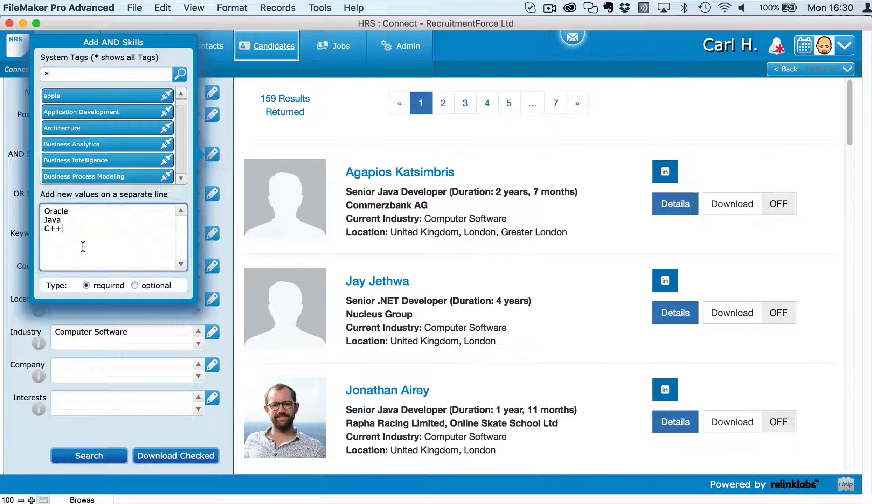
{"action": "key", "text": "Return"}
{"action": "type", "text": "PHP"}
{"action": "left_click", "coordinate": [220, 286]}
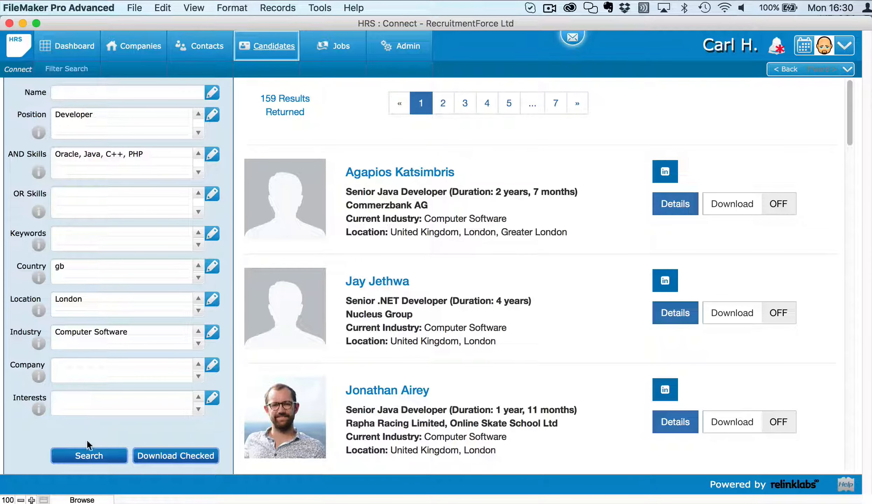
{"action": "left_click", "coordinate": [89, 456]}
{"action": "left_click", "coordinate": [90, 457]}
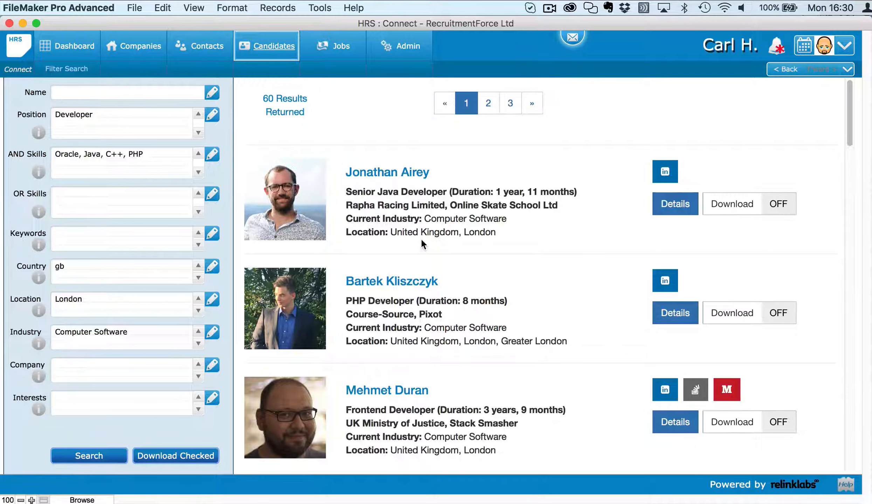
Look through the returned candidate profiles and the social and contact links shown beside them.
{"action": "scroll", "coordinate": [420, 238], "scroll_direction": "down", "scroll_amount": 5}
{"action": "scroll", "coordinate": [420, 237], "scroll_direction": "down", "scroll_amount": 7}
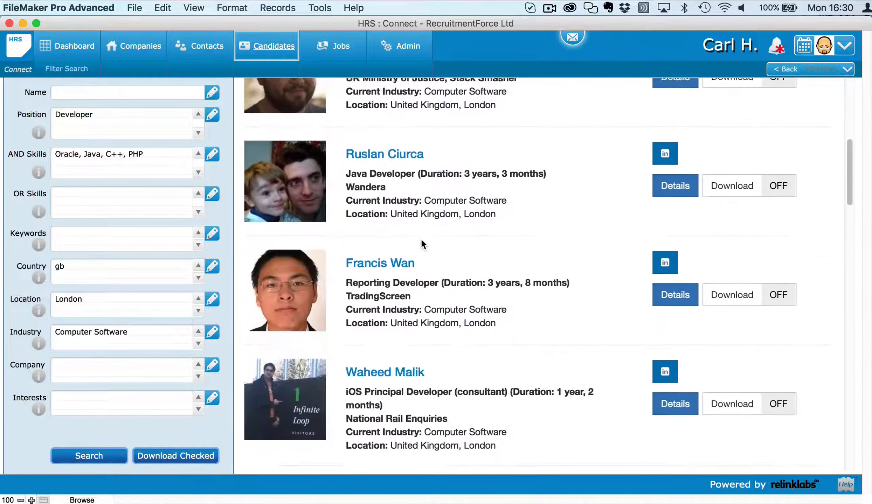
{"action": "scroll", "coordinate": [423, 242], "scroll_direction": "down", "scroll_amount": 7}
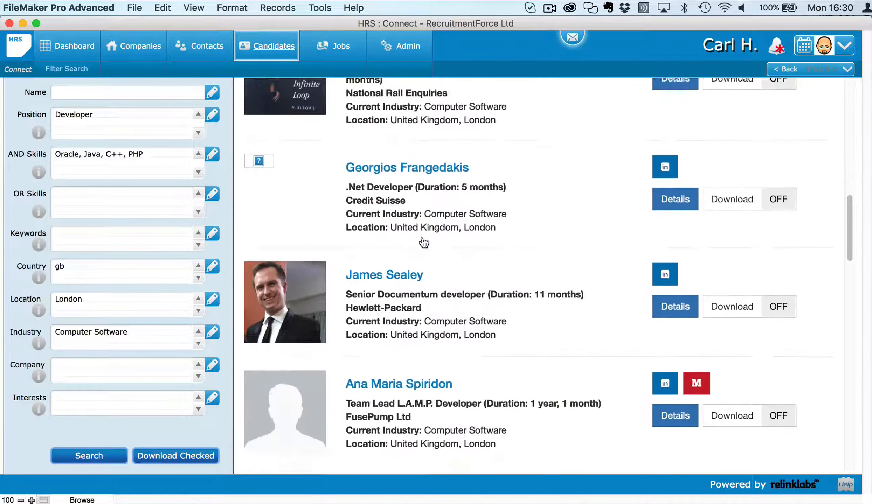
{"action": "scroll", "coordinate": [424, 242], "scroll_direction": "down", "scroll_amount": 14}
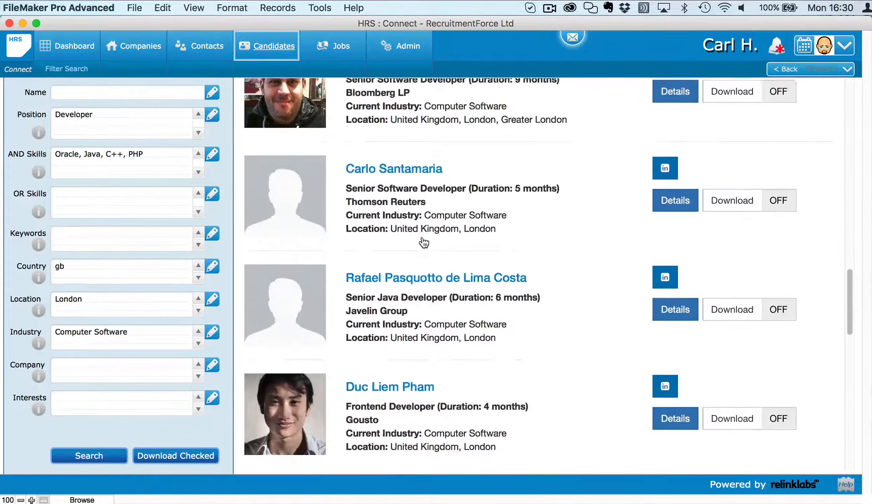
{"action": "scroll", "coordinate": [424, 242], "scroll_direction": "down", "scroll_amount": 5}
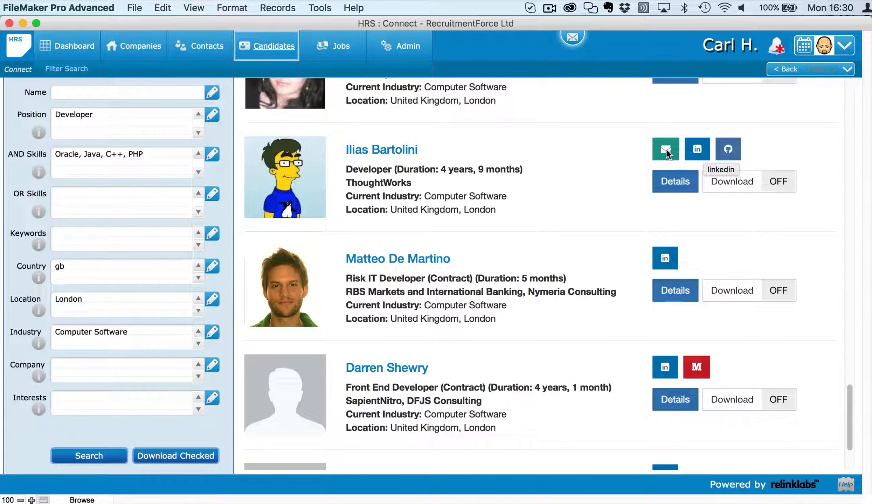
Check the e-mail contact in the detailed profile of the ThoughtWorks developer, go back and browse the results list.
{"action": "left_click", "coordinate": [674, 181]}
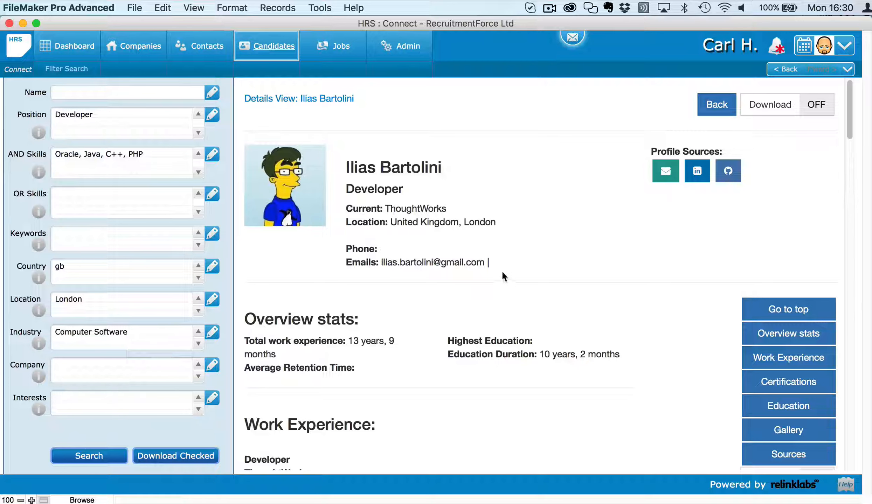
{"action": "left_click_drag", "start_coordinate": [485, 262], "coordinate": [382, 265]}
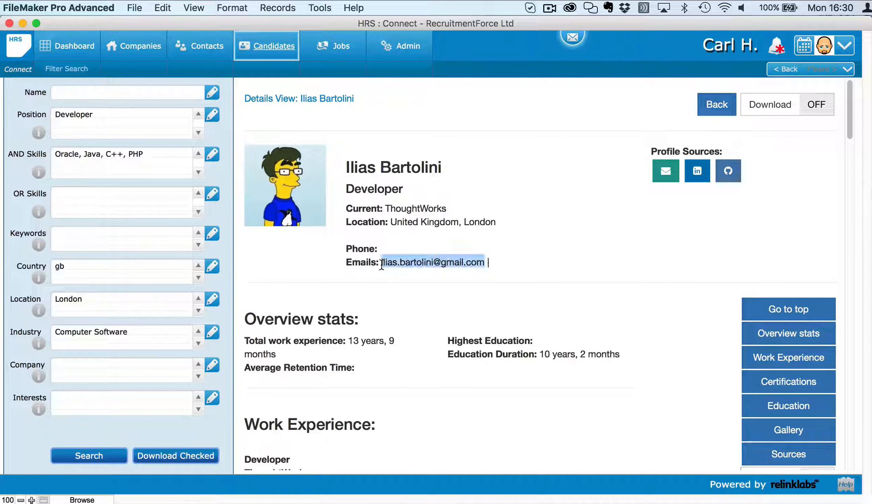
{"action": "left_click", "coordinate": [554, 160]}
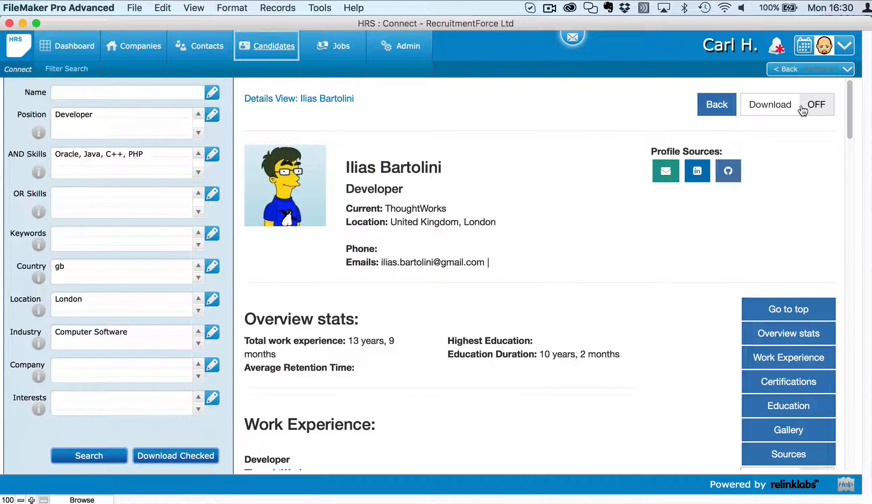
{"action": "left_click", "coordinate": [716, 104]}
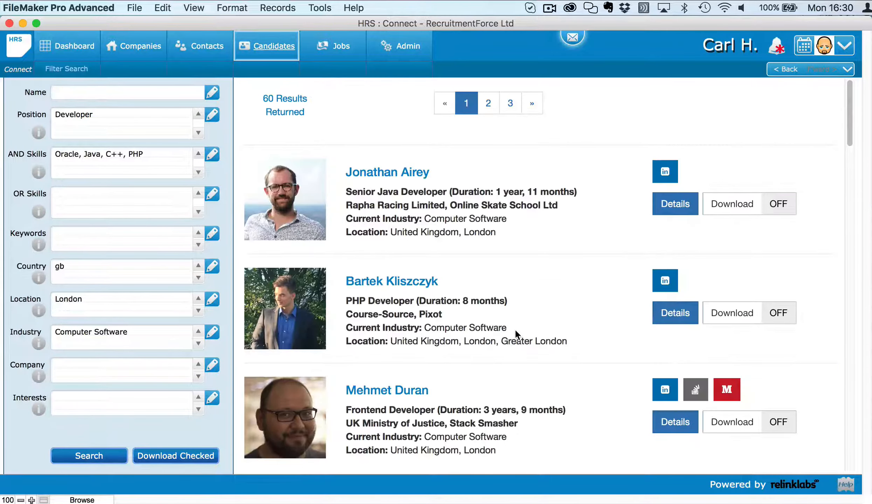
{"action": "scroll", "coordinate": [515, 333], "scroll_direction": "down", "scroll_amount": 10}
{"action": "scroll", "coordinate": [515, 329], "scroll_direction": "up", "scroll_amount": 5}
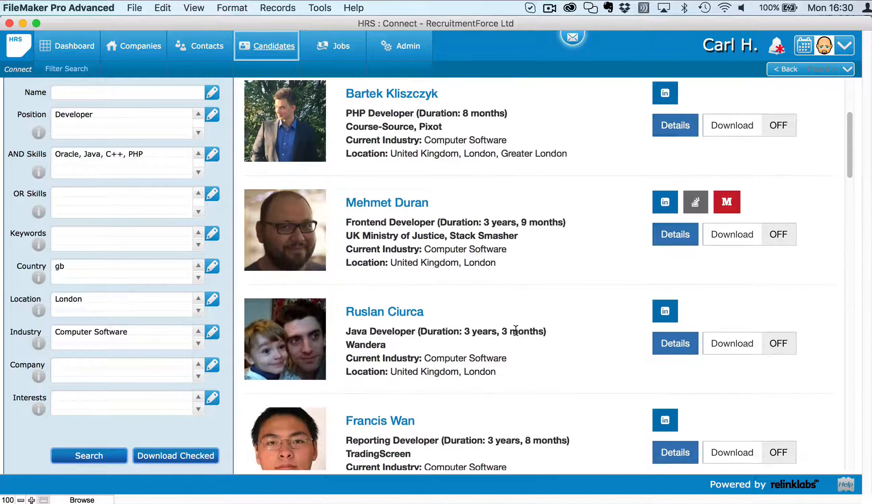
Filter the candidate search to a minimum experience of 3 years and rerun it.
{"action": "left_click", "coordinate": [65, 72]}
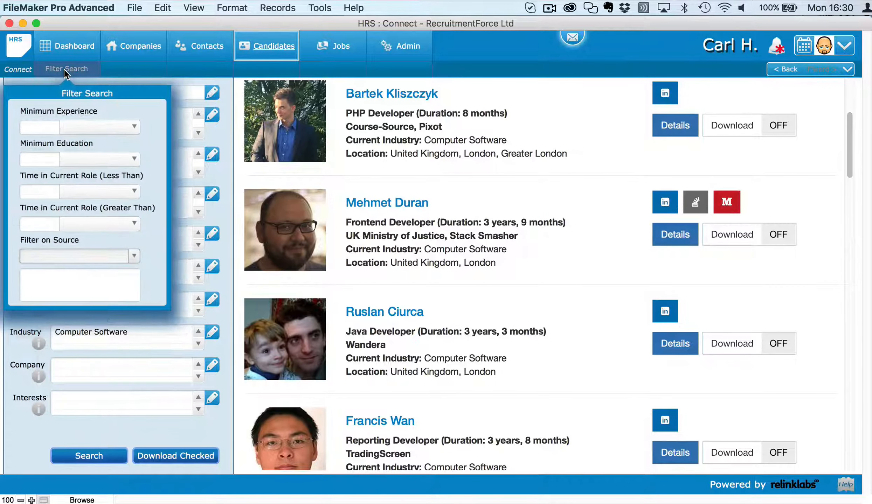
{"action": "left_click", "coordinate": [39, 130]}
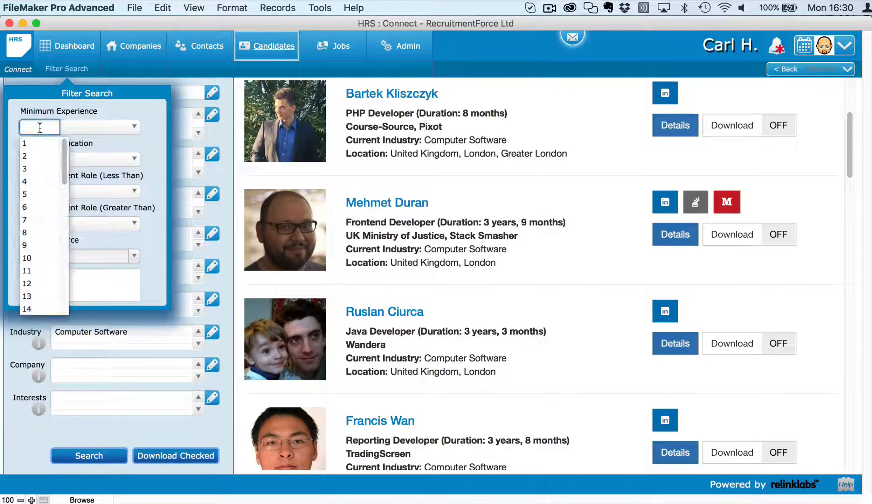
{"action": "left_click", "coordinate": [29, 168]}
{"action": "left_click", "coordinate": [97, 127]}
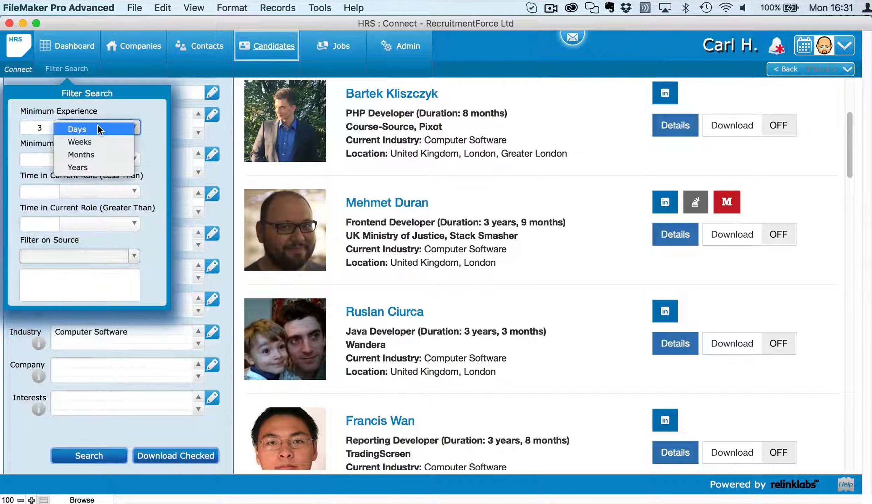
{"action": "left_click", "coordinate": [91, 167]}
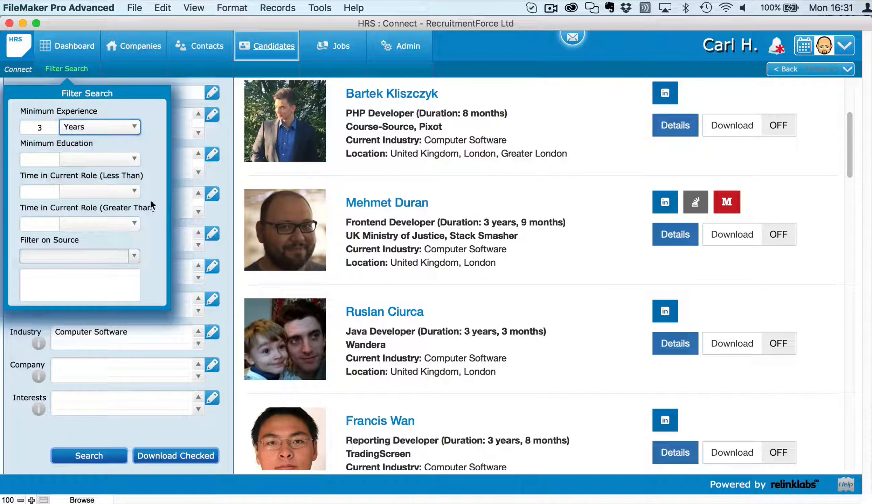
{"action": "left_click", "coordinate": [216, 205]}
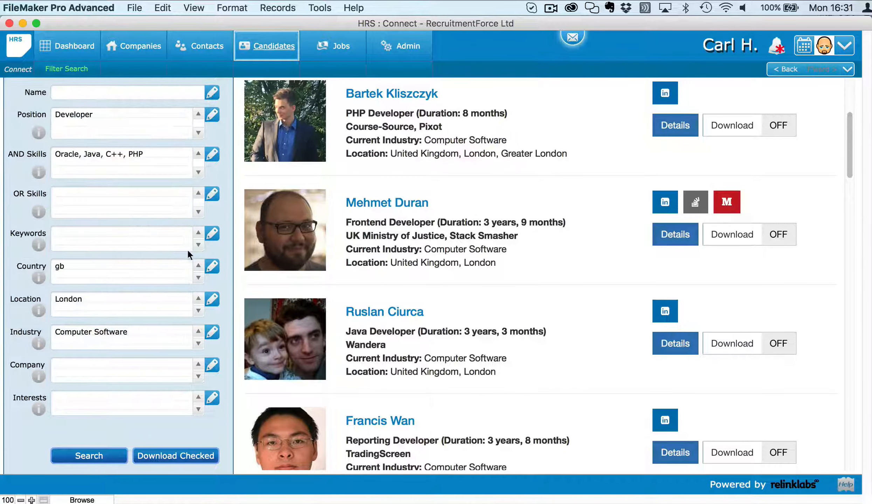
{"action": "left_click", "coordinate": [89, 456]}
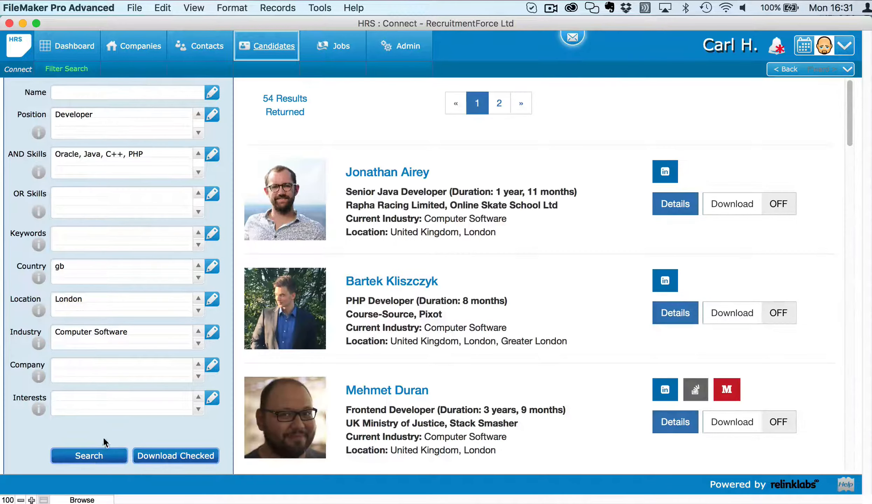
Raise the minimum experience filter to 5 years and rerun the candidate search.
{"action": "left_click", "coordinate": [83, 73]}
{"action": "left_click", "coordinate": [51, 126]}
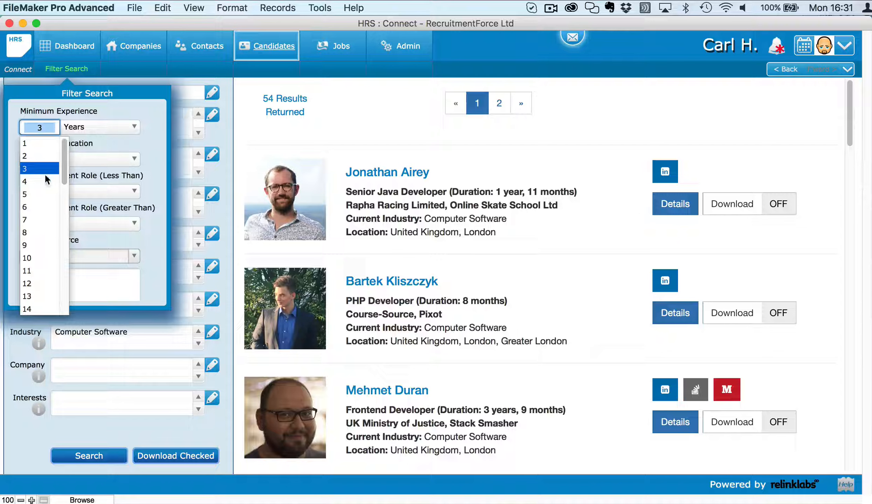
{"action": "left_click", "coordinate": [37, 195]}
{"action": "left_click", "coordinate": [154, 111]}
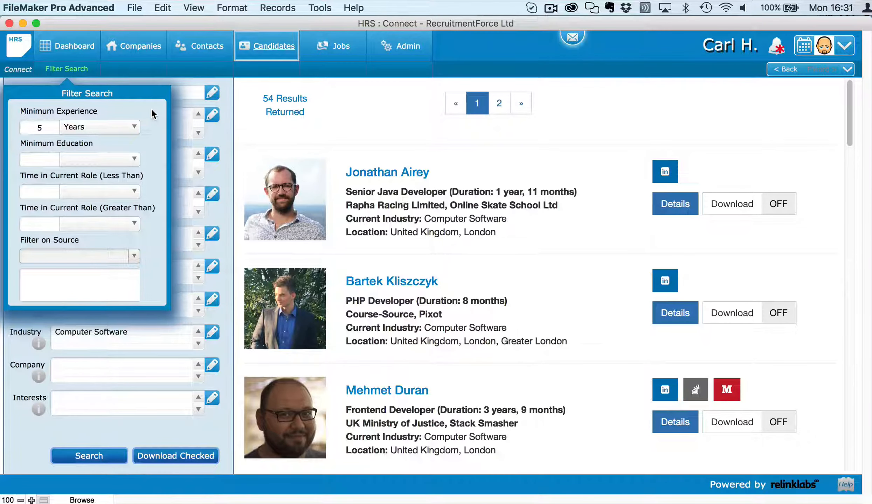
{"action": "left_click", "coordinate": [214, 131]}
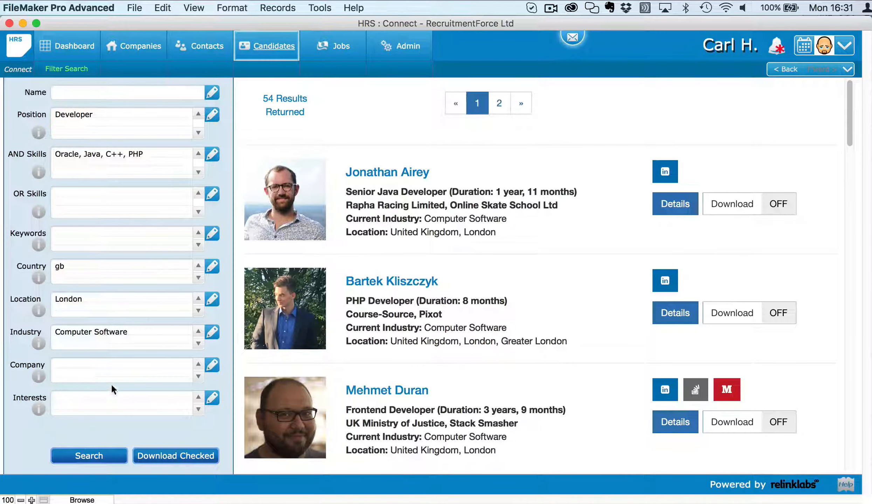
{"action": "left_click", "coordinate": [90, 455]}
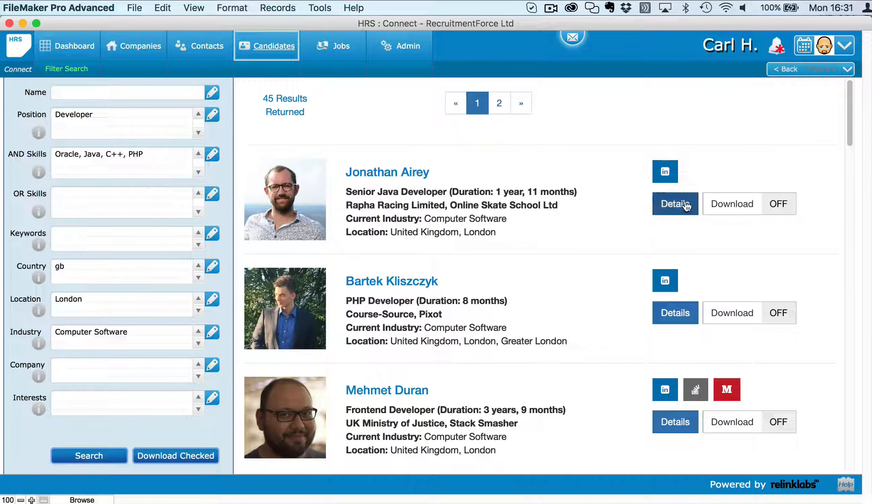
Mark the Rapha Racing Java developer, Ministry of Justice frontend developer, TradingScreen reporting developer and Credit Suisse .Net developer for download.
{"action": "left_click", "coordinate": [778, 204]}
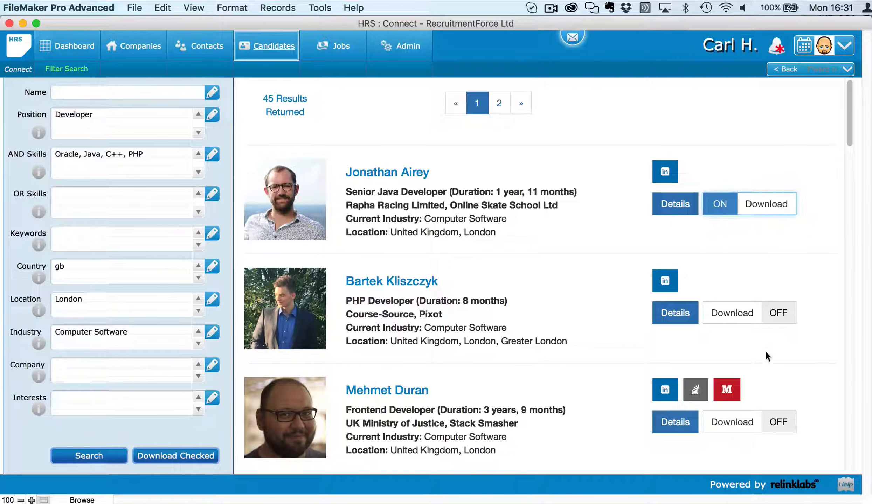
{"action": "left_click", "coordinate": [777, 422]}
{"action": "scroll", "coordinate": [777, 427], "scroll_direction": "down", "scroll_amount": 4}
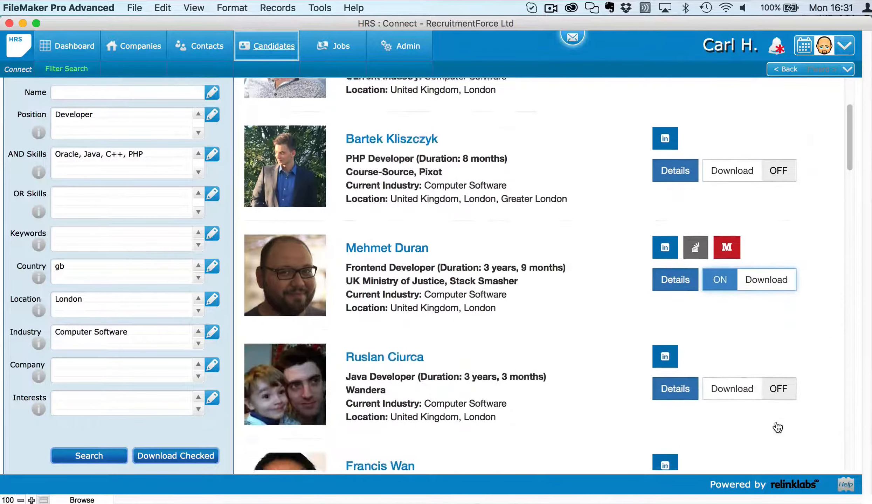
{"action": "scroll", "coordinate": [776, 420], "scroll_direction": "down", "scroll_amount": 3}
{"action": "left_click", "coordinate": [778, 377]}
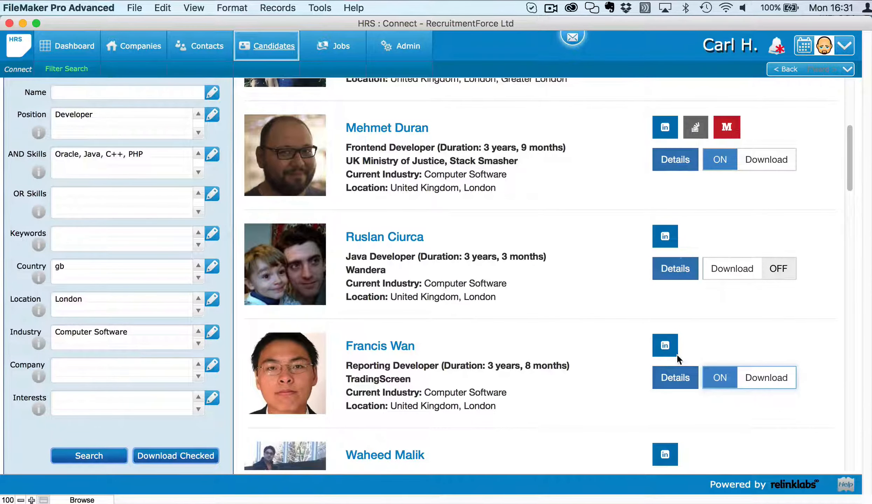
{"action": "scroll", "coordinate": [676, 354], "scroll_direction": "down", "scroll_amount": 6}
{"action": "left_click", "coordinate": [781, 406]}
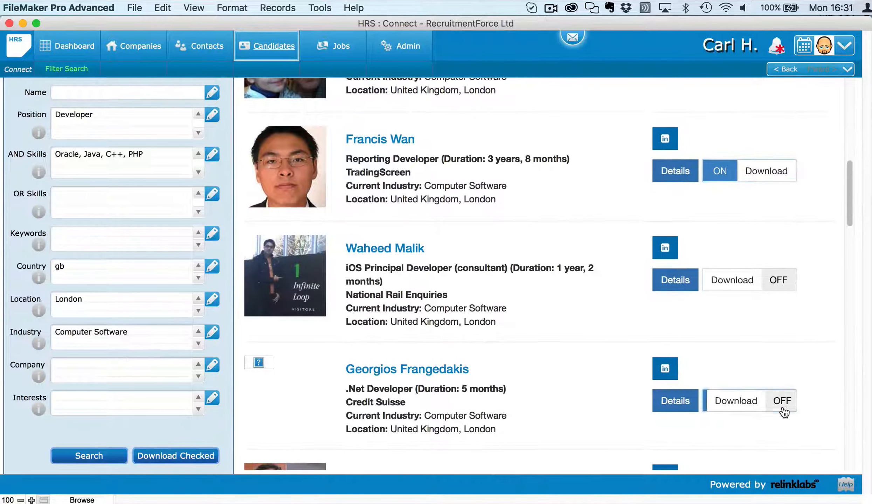